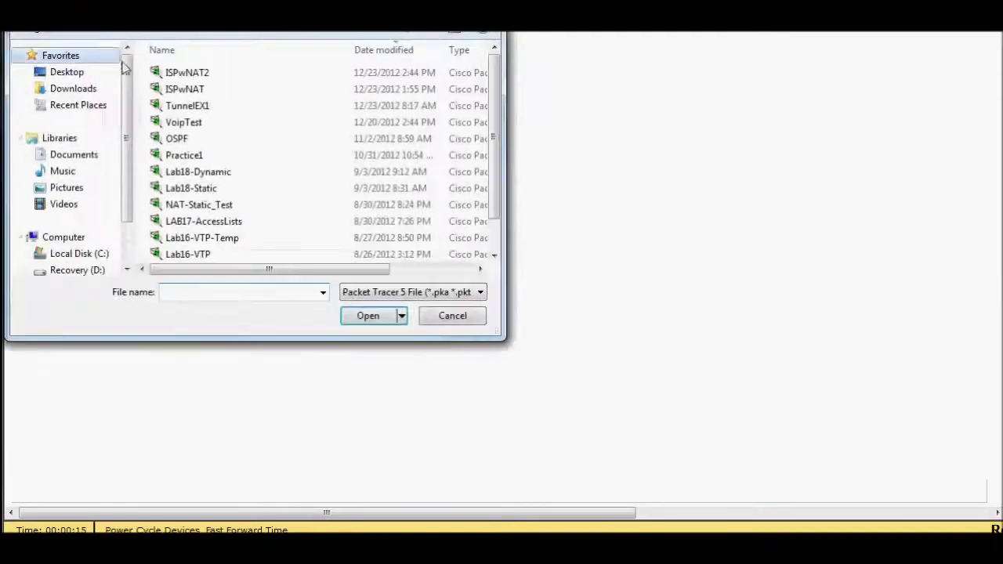
# - Open the ISPwNAT2 network file from the file list
pyautogui.click(205, 74)
pyautogui.click(367, 316)
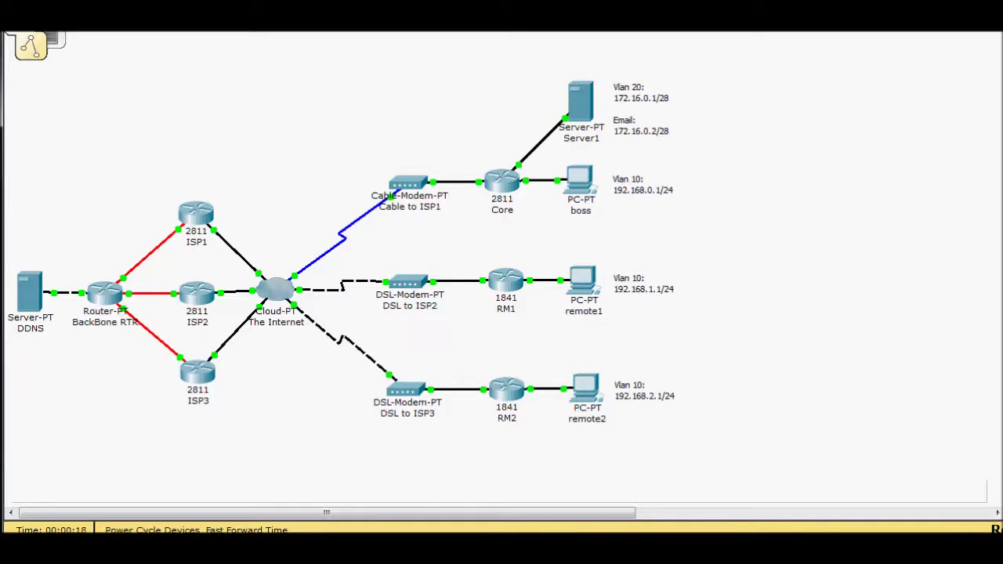
pyautogui.moveTo(555, 101)
pyautogui.click(511, 396)
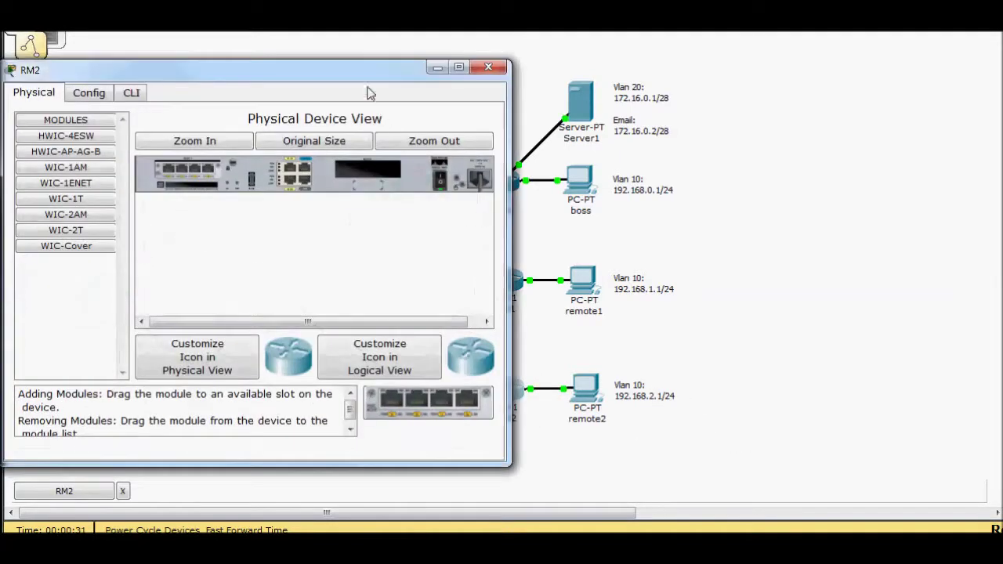
pyautogui.moveTo(374, 72); pyautogui.dragTo(487, 55)
pyautogui.click(200, 76)
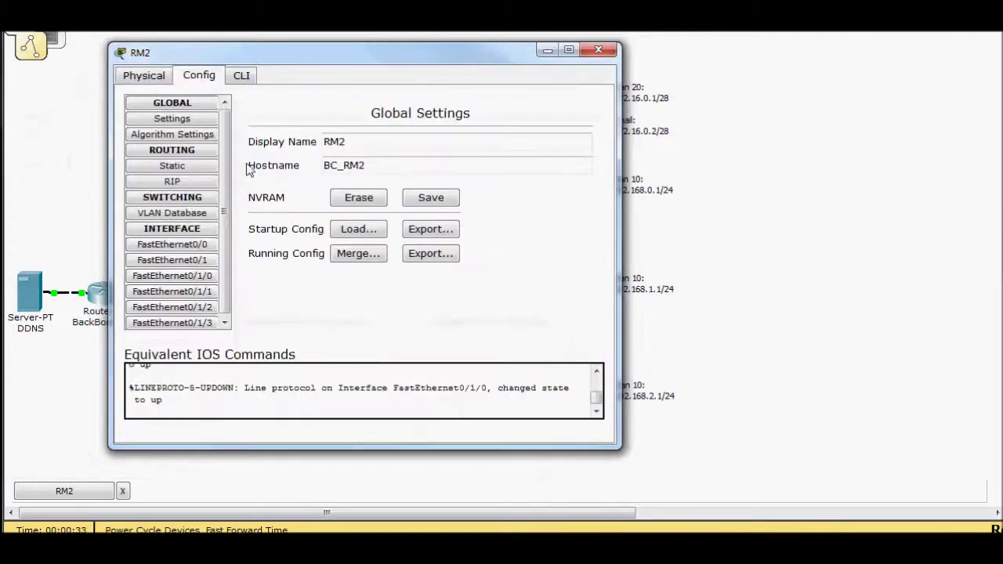
pyautogui.click(245, 76)
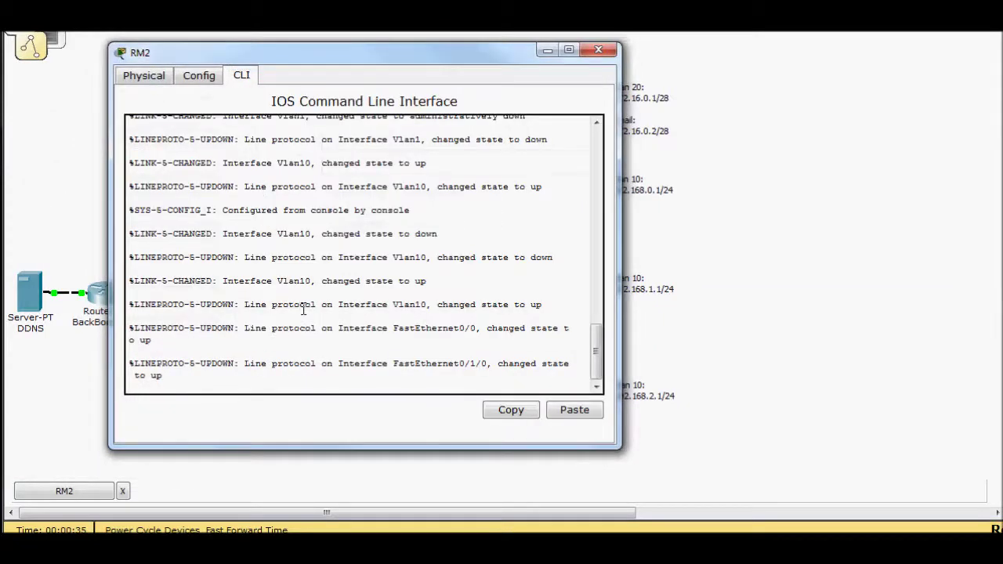
pyautogui.press('Return')
pyautogui.press('Return')
pyautogui.press('Return')
pyautogui.write('en')
pyautogui.press('Return')
pyautogui.write('sh ')
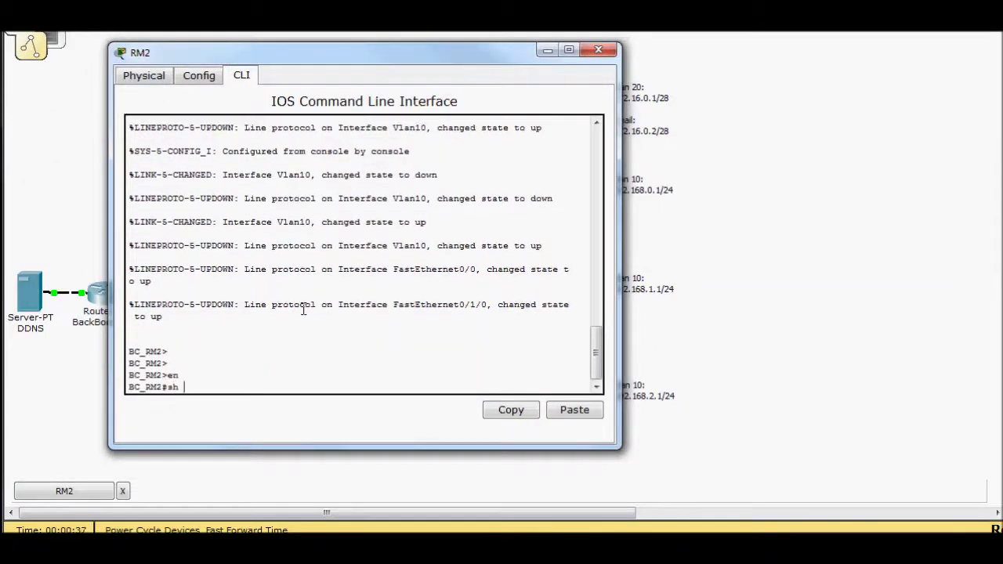
pyautogui.write('run')
pyautogui.press('Return')
pyautogui.press('space')
pyautogui.press('space')
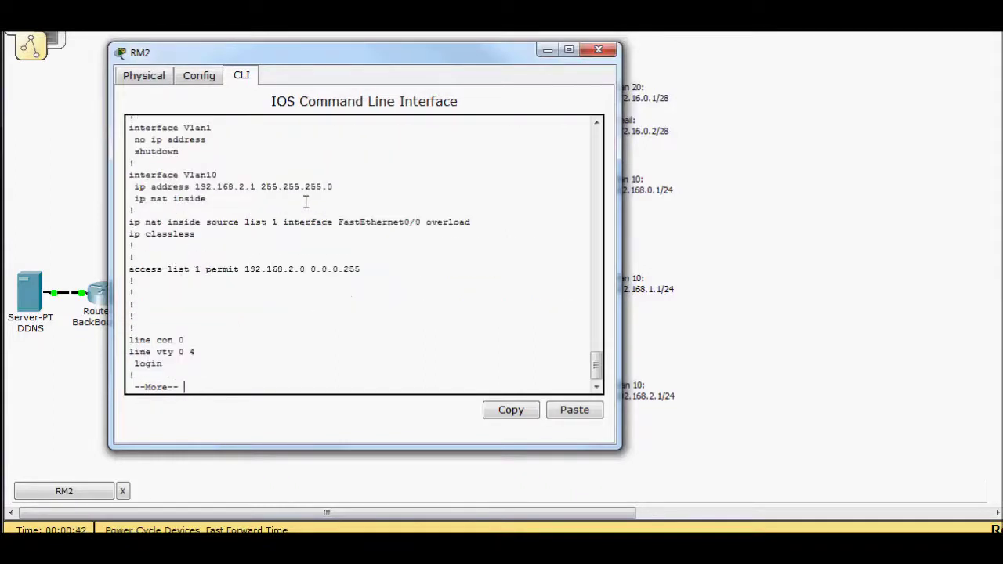
pyautogui.moveTo(461, 58); pyautogui.dragTo(390, 71)
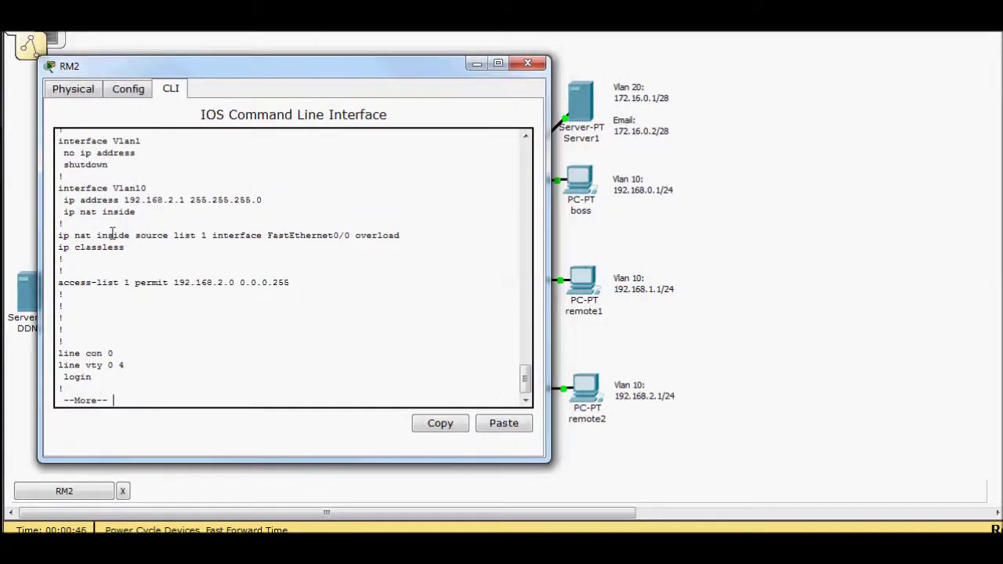
pyautogui.moveTo(125, 200); pyautogui.dragTo(188, 200)
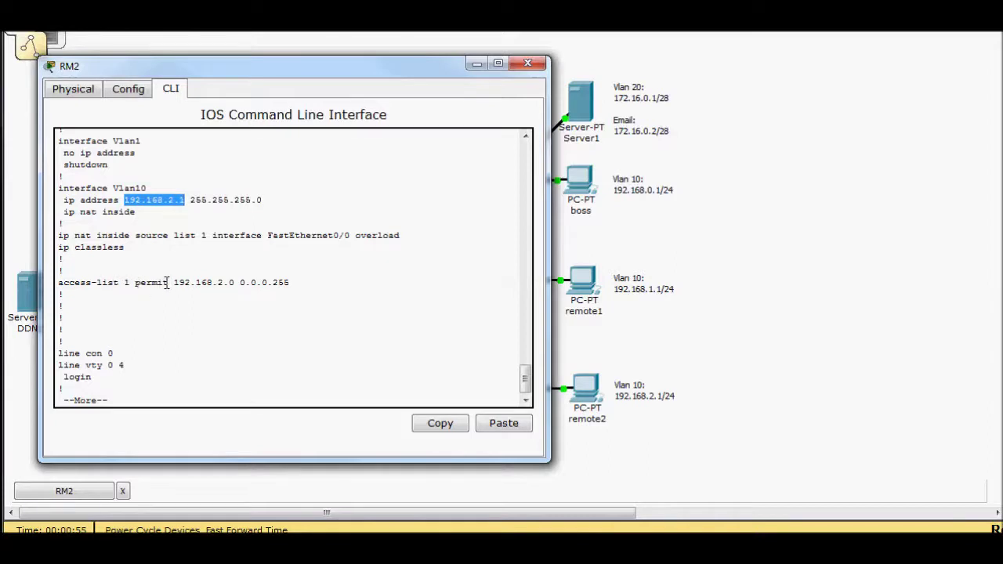
pyautogui.moveTo(172, 283); pyautogui.dragTo(291, 285)
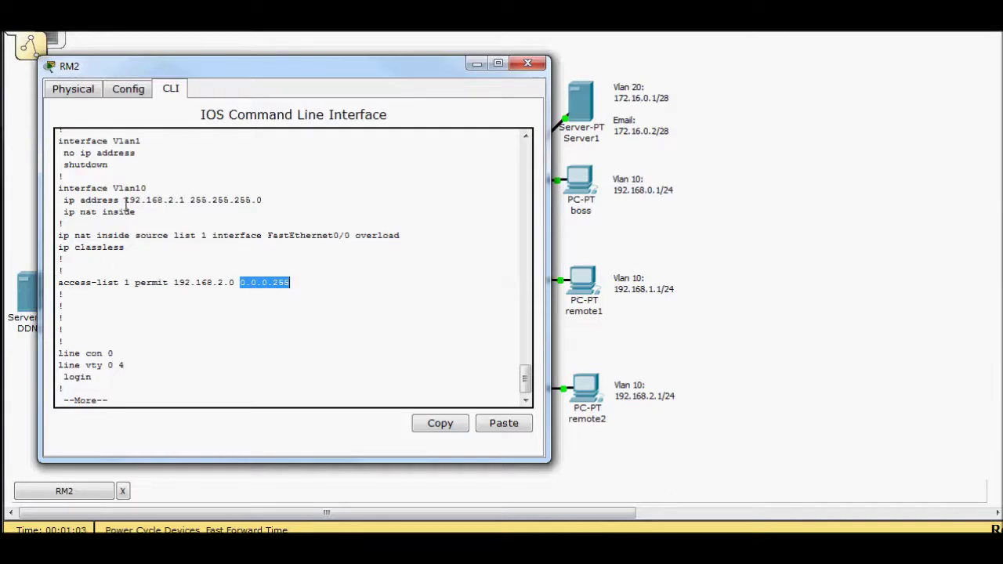
pyautogui.moveTo(59, 235); pyautogui.dragTo(105, 237)
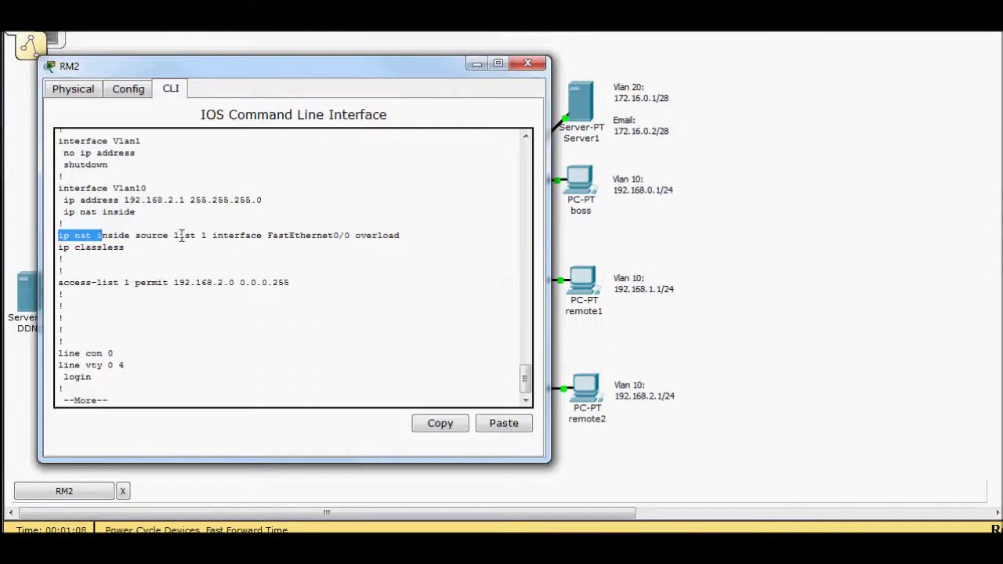
pyautogui.moveTo(175, 235); pyautogui.dragTo(210, 235)
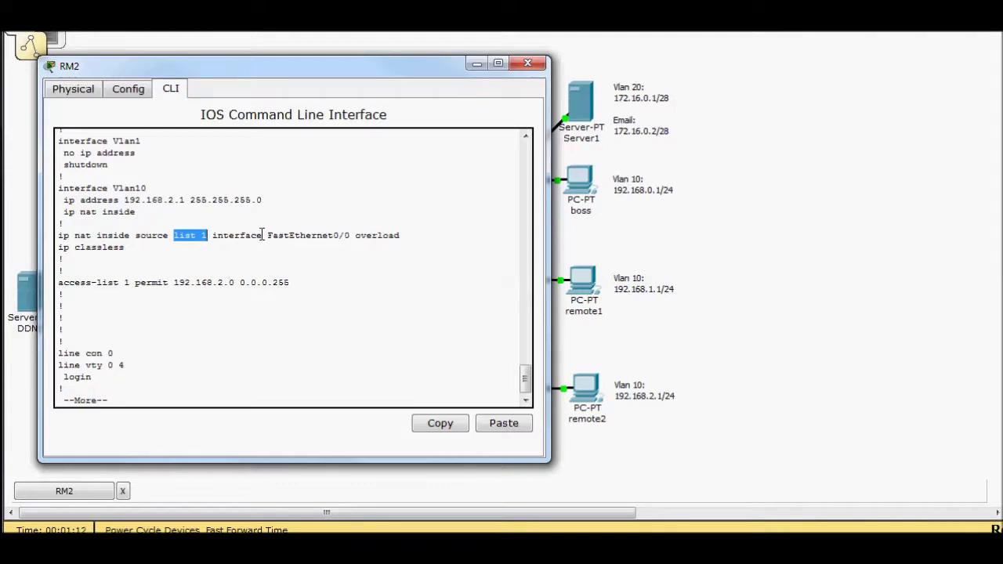
pyautogui.moveTo(268, 235); pyautogui.dragTo(397, 238)
pyautogui.click(430, 242)
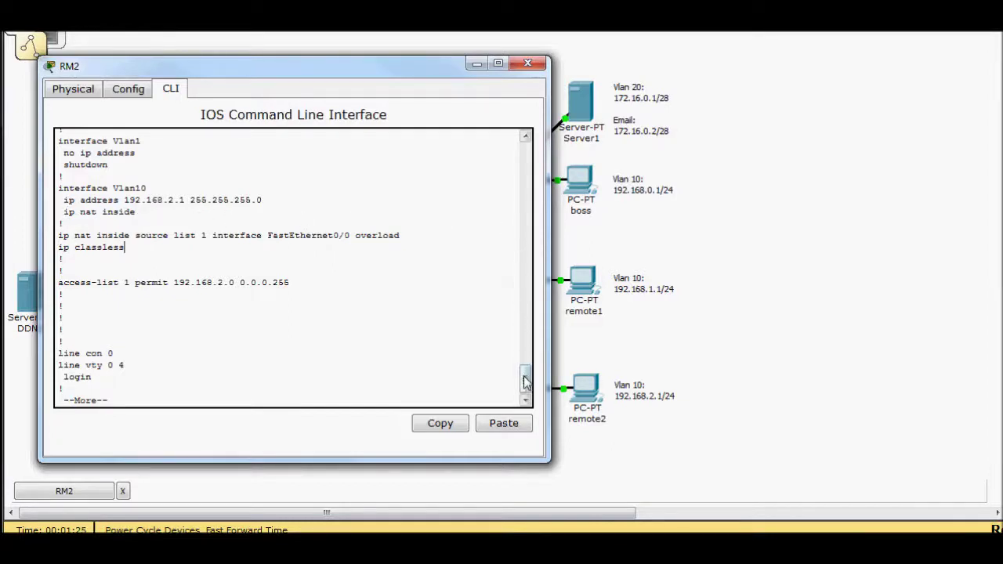
pyautogui.moveTo(525, 368); pyautogui.dragTo(525, 316)
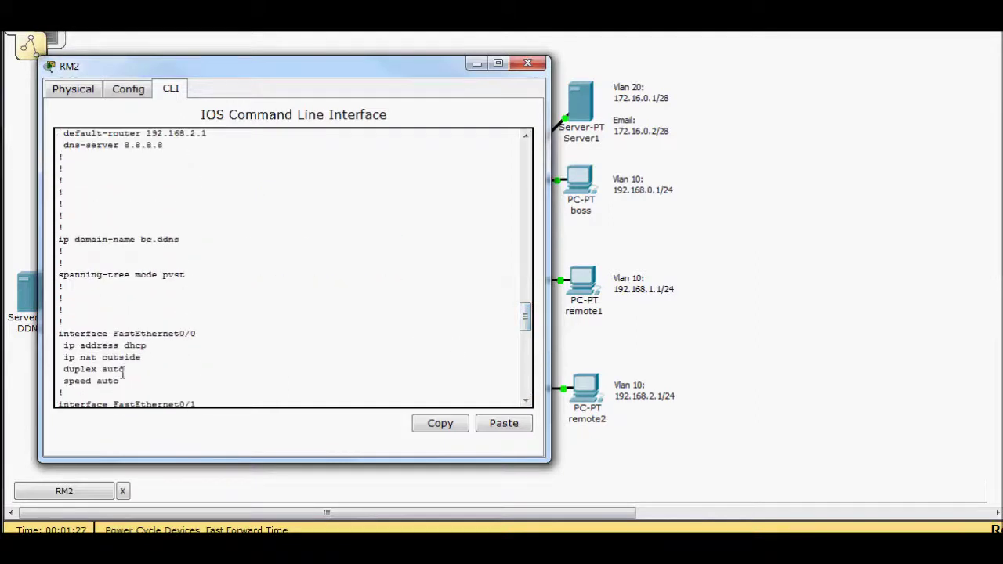
pyautogui.moveTo(62, 358); pyautogui.dragTo(148, 358)
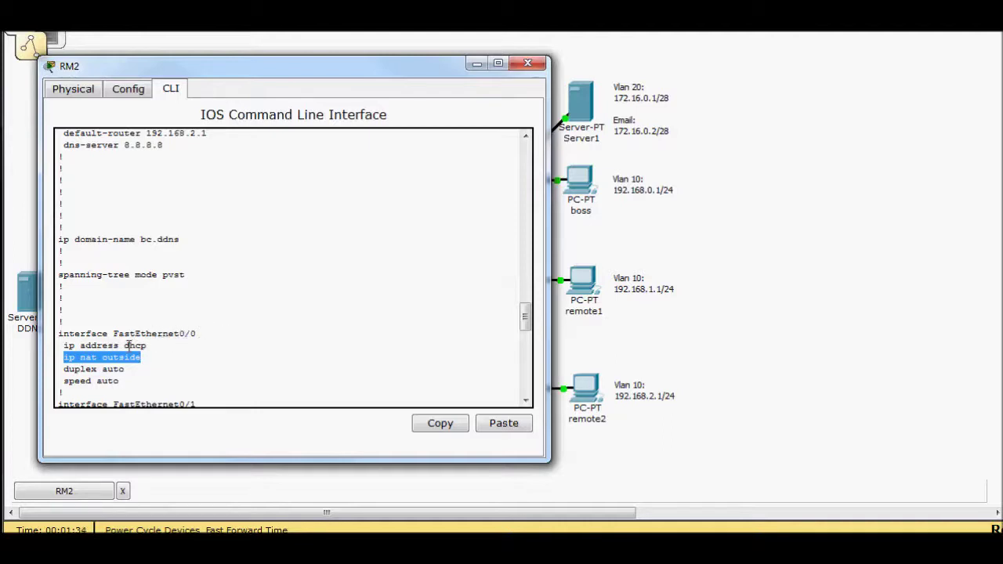
pyautogui.click(527, 63)
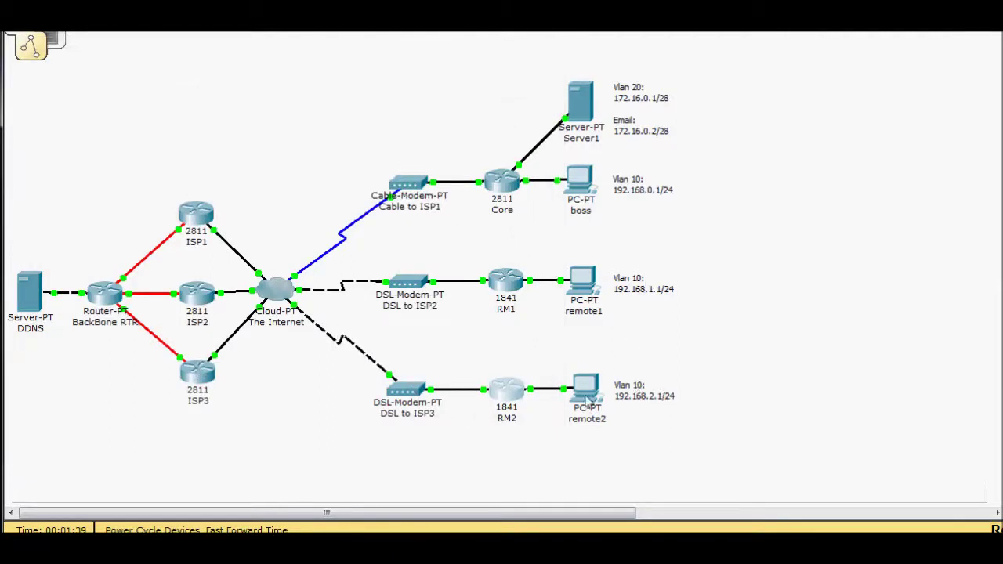
pyautogui.click(497, 182)
pyautogui.moveTo(289, 31); pyautogui.dragTo(484, 110)
pyautogui.click(233, 117)
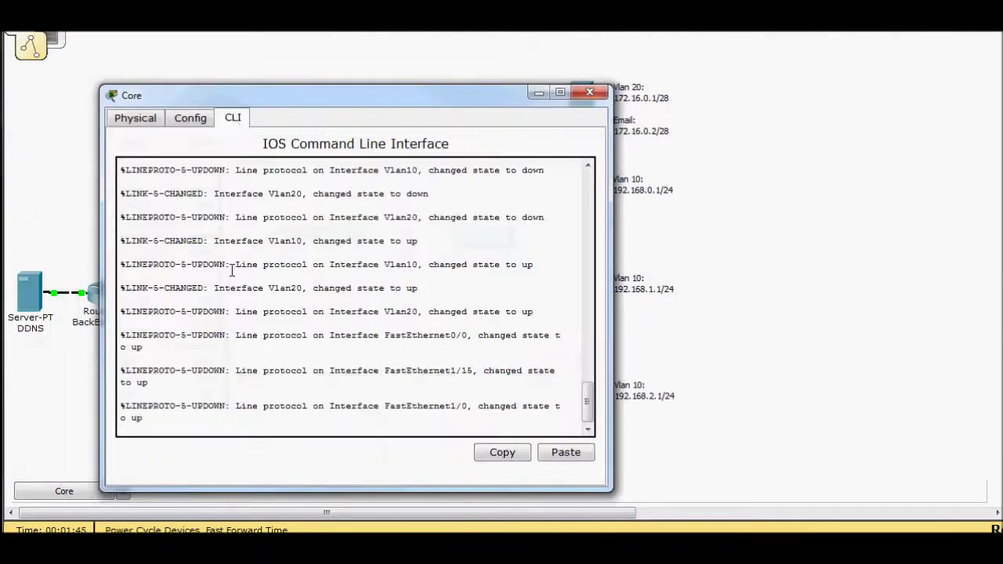
pyautogui.press('Return')
pyautogui.press('Return')
pyautogui.press('Return')
pyautogui.write('en')
pyautogui.press('Return')
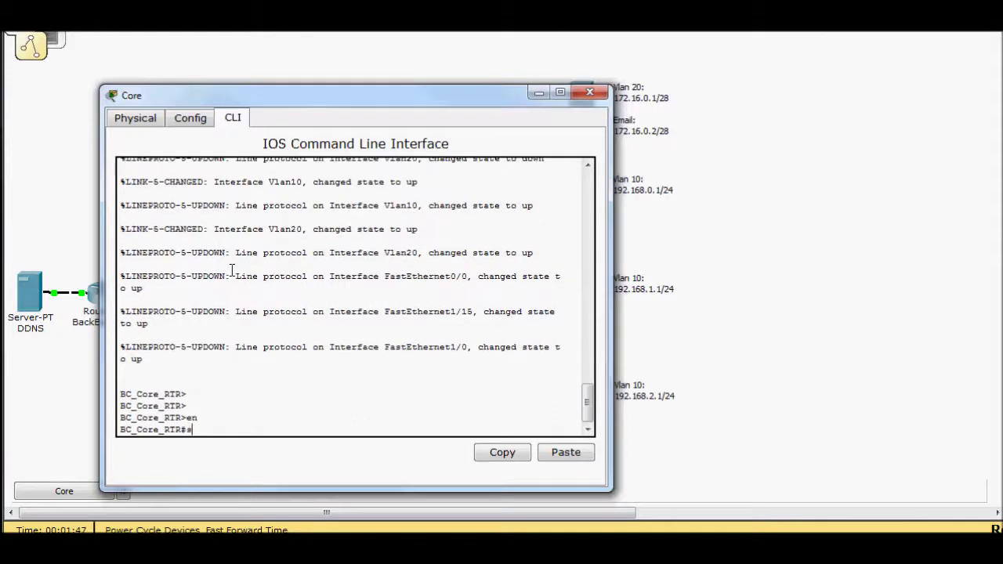
pyautogui.write('sh ru')
pyautogui.press('Return')
pyautogui.press('q')
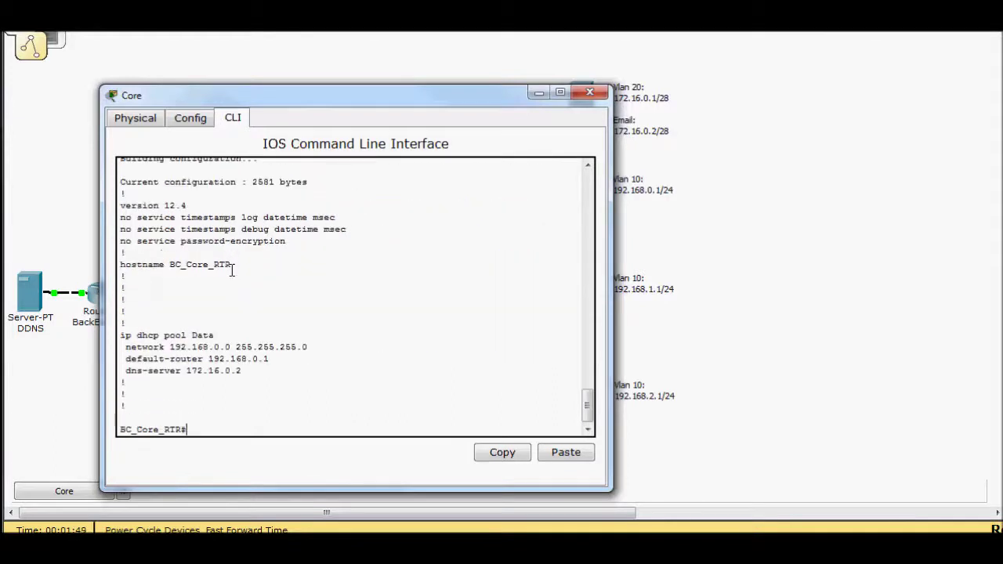
pyautogui.write('sh acces')
pyautogui.press('Tab')
pyautogui.press('Return')
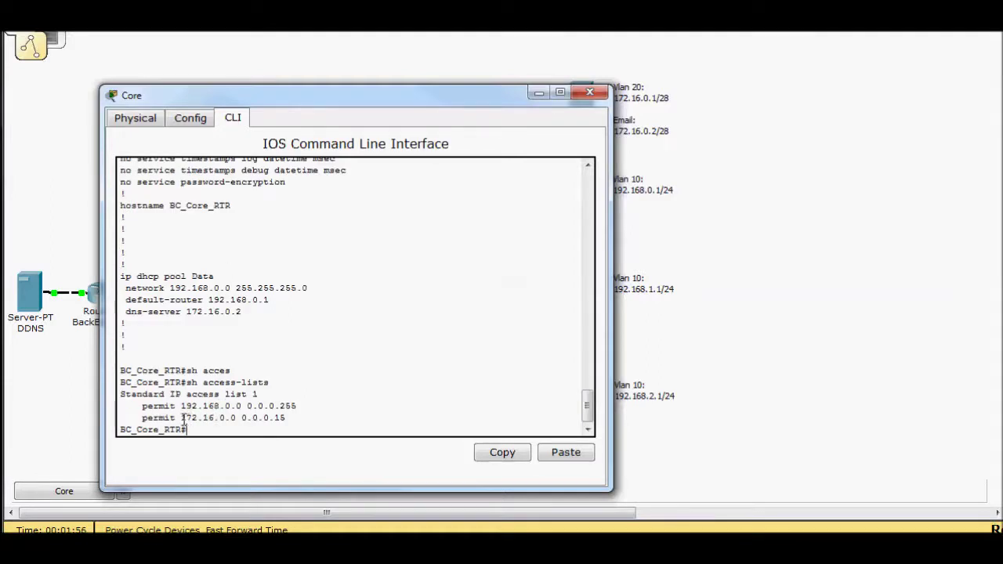
pyautogui.moveTo(182, 420); pyautogui.dragTo(371, 419)
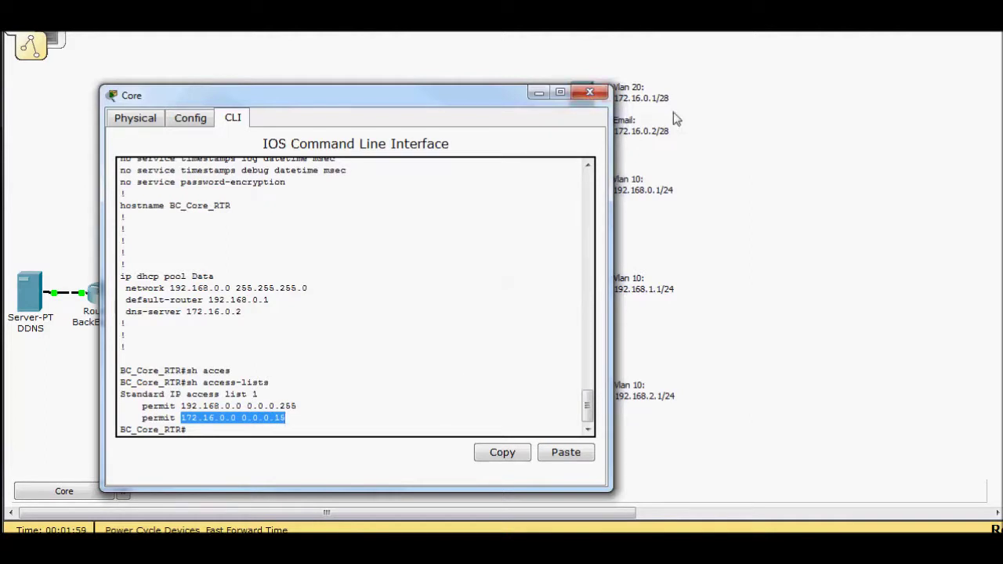
pyautogui.click(589, 92)
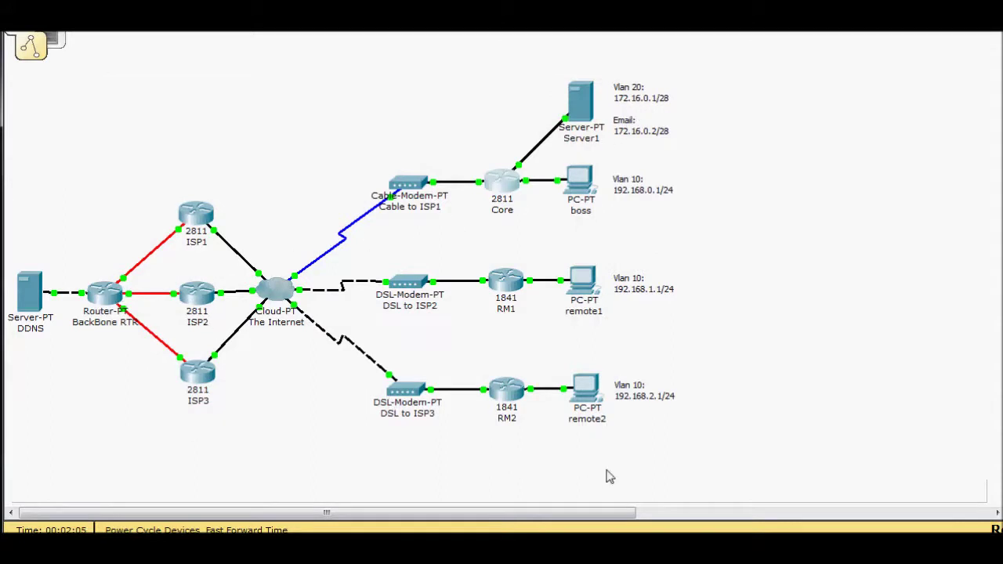
# - Bring up the remote2 PC's window, centred, with its Command Prompt open
pyautogui.click(575, 395)
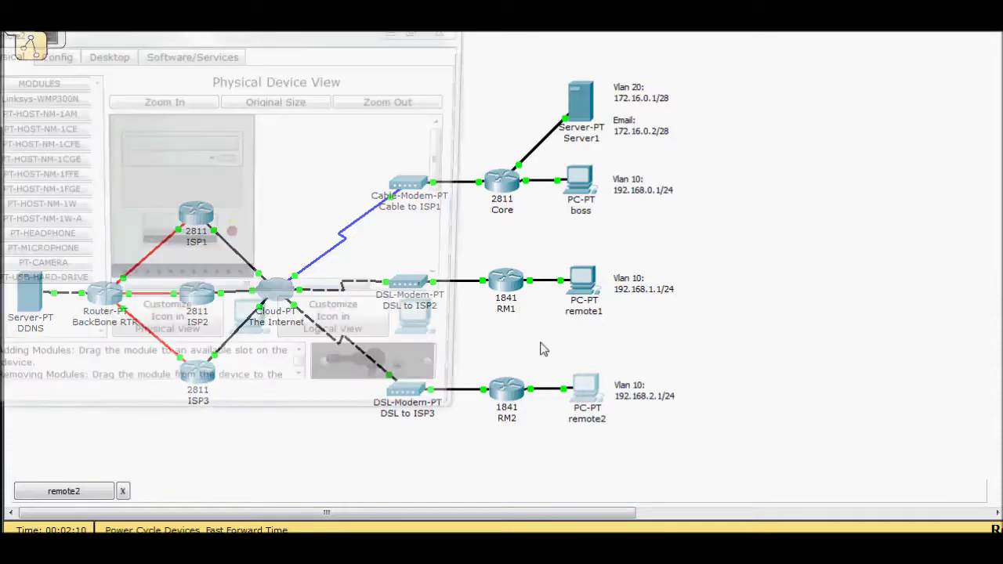
pyautogui.click(442, 24)
pyautogui.click(63, 491)
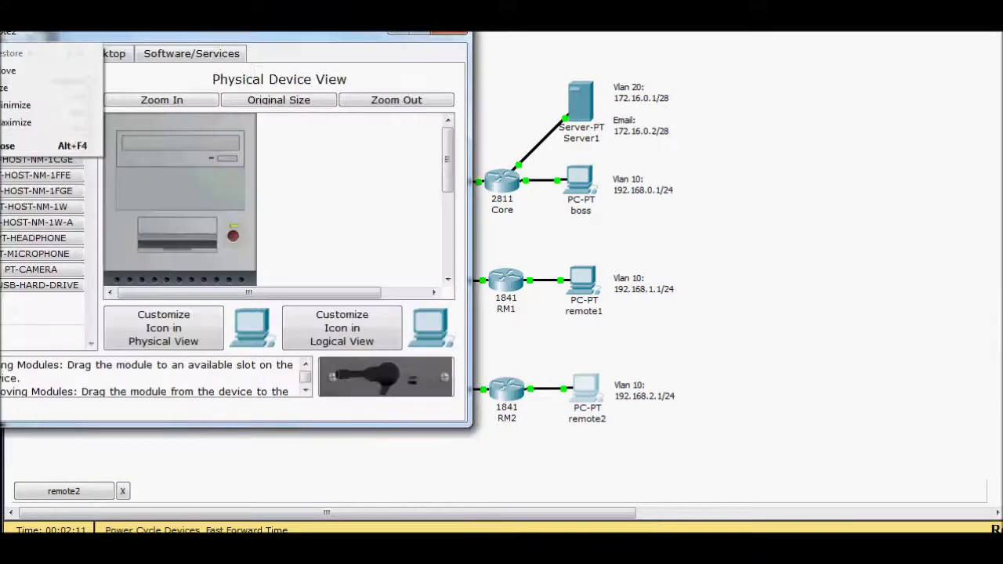
pyautogui.moveTo(90, 47); pyautogui.dragTo(317, 82)
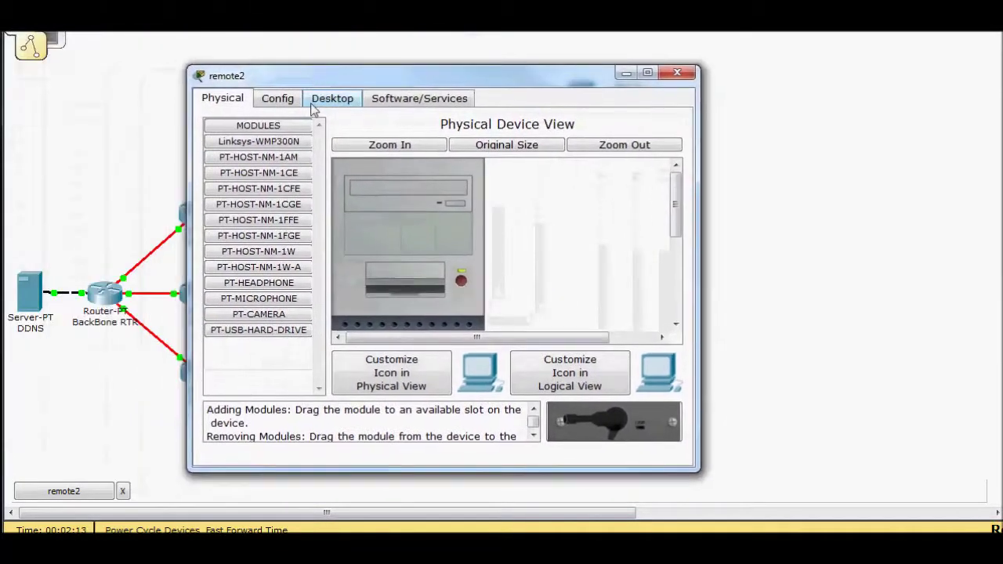
pyautogui.click(332, 99)
pyautogui.click(572, 195)
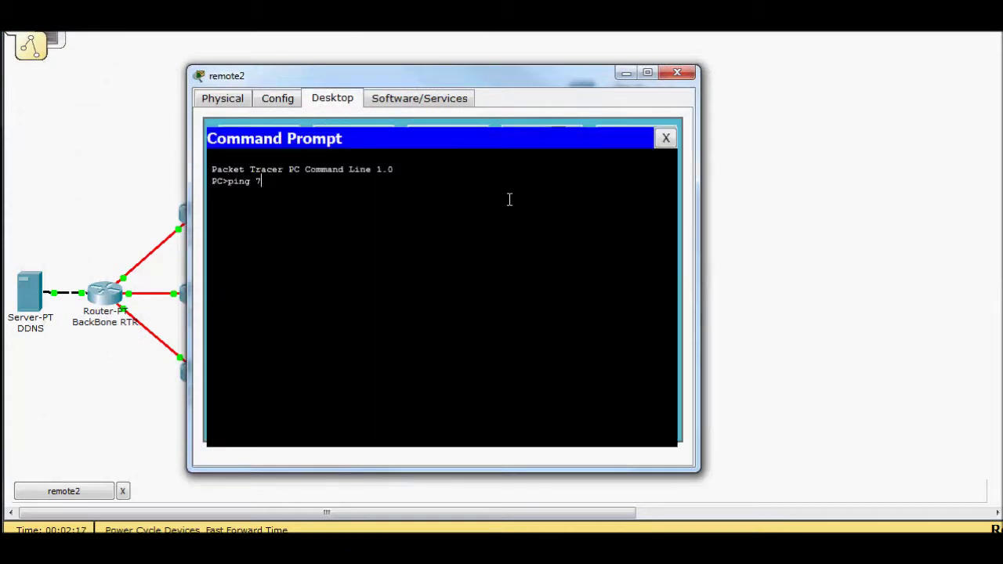
# - Ping 8.8.8.8 from remote2, then rerun it until the replies arrive
pyautogui.write('ping 8.8.8.8')
pyautogui.press('Return')
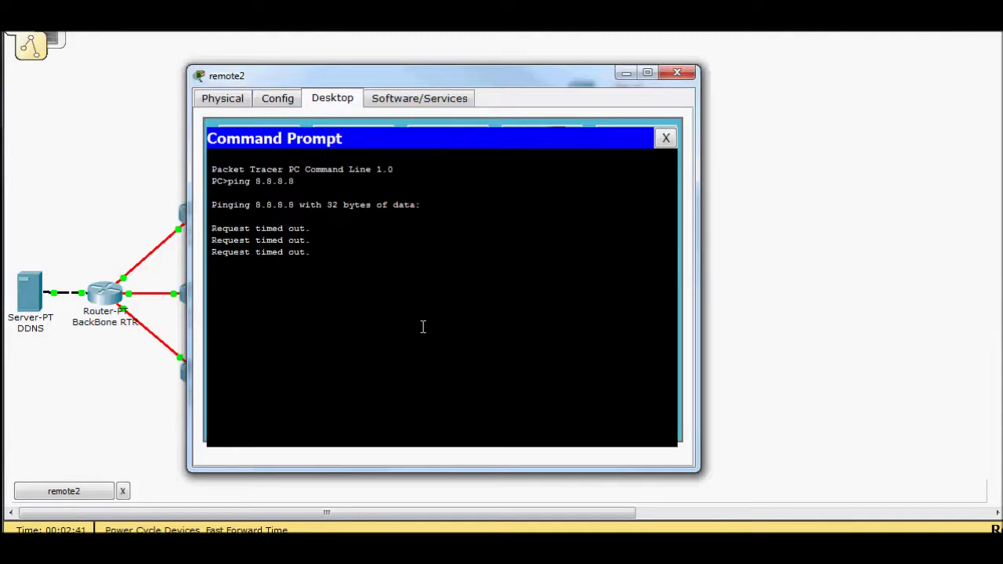
pyautogui.press('Up')
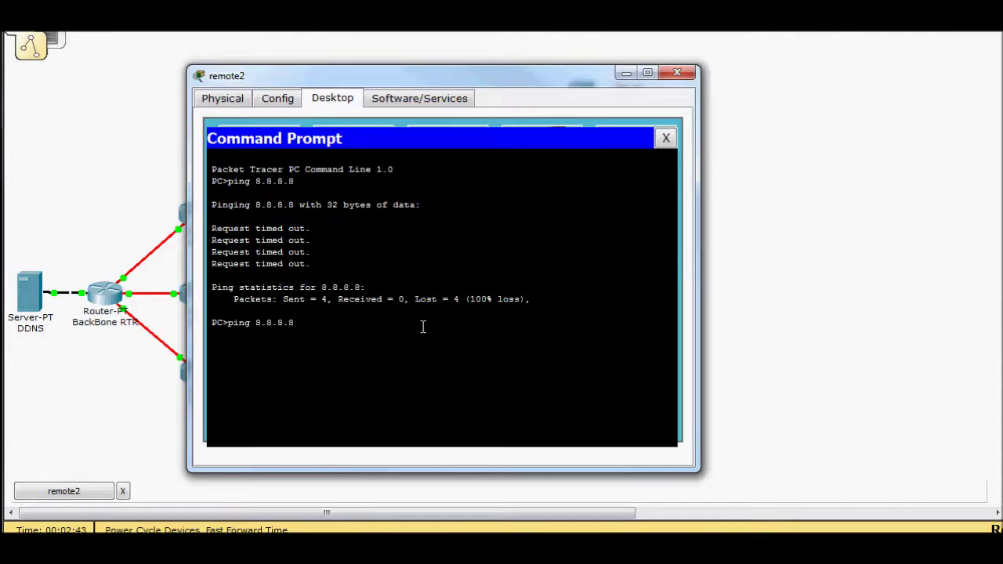
pyautogui.press('Return')
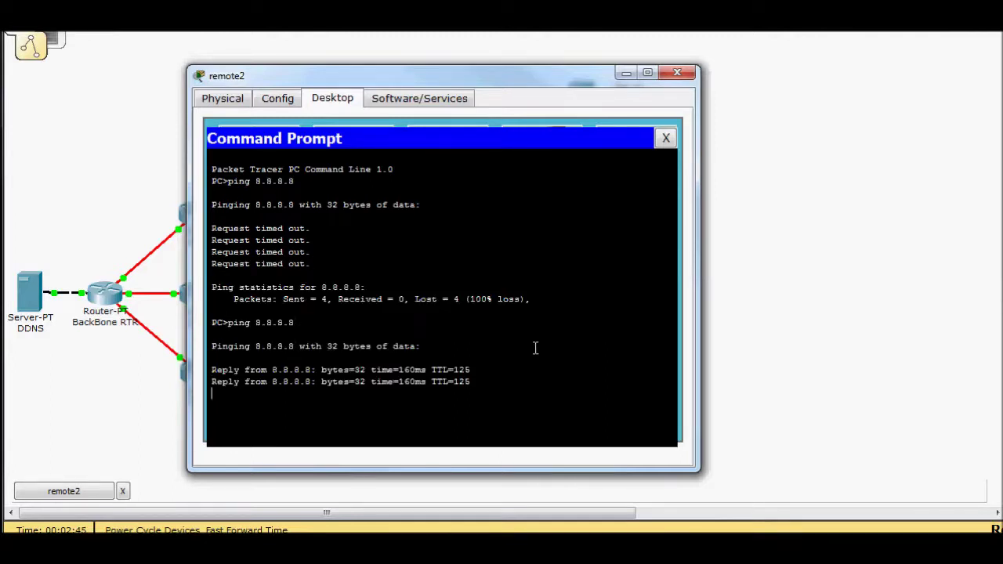
# - Switch to simulation mode and rerun 'ping 8.8.8.8' from remote2's command prompt
pyautogui.click(678, 74)
pyautogui.hotkey('shift', 's')
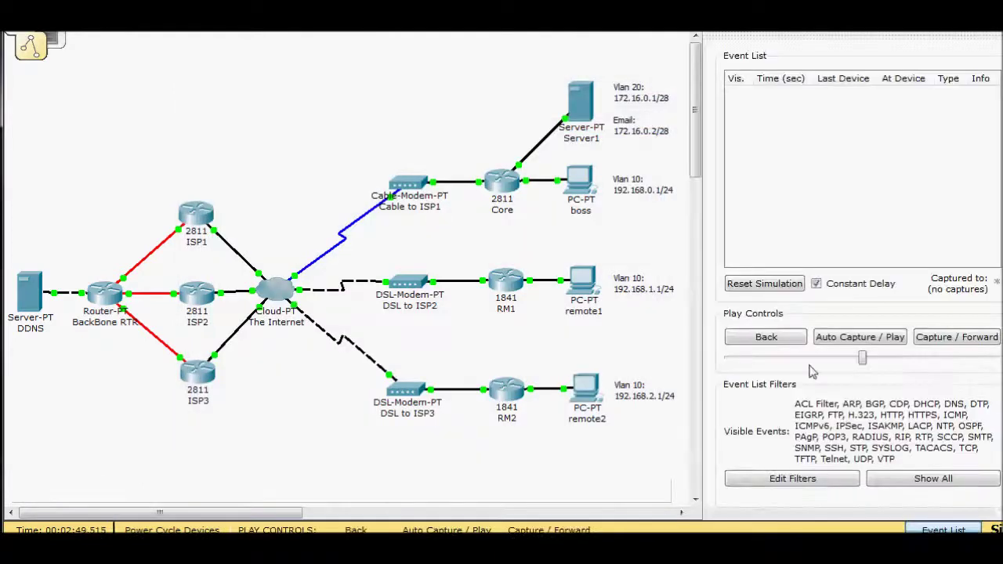
pyautogui.click(595, 395)
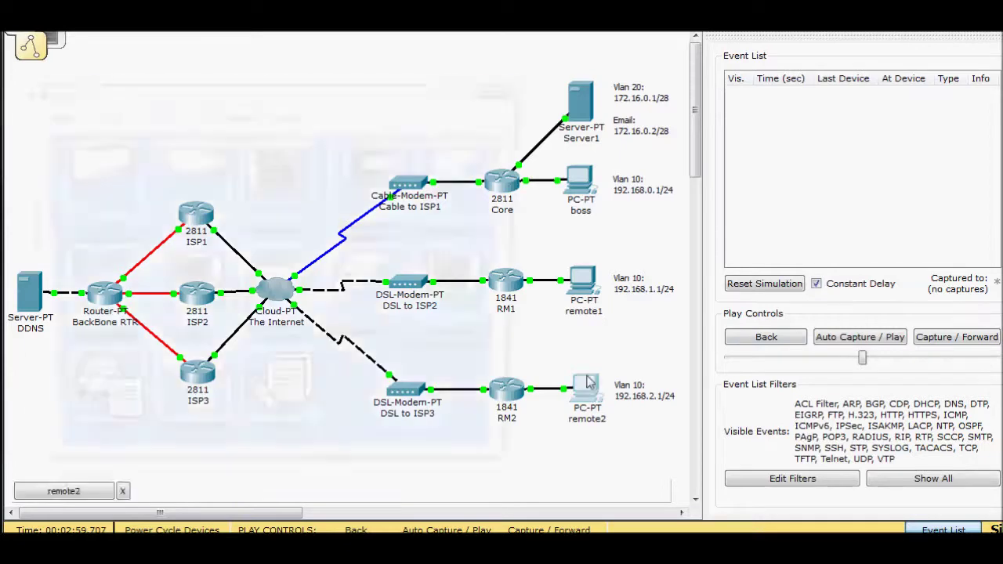
pyautogui.click(378, 167)
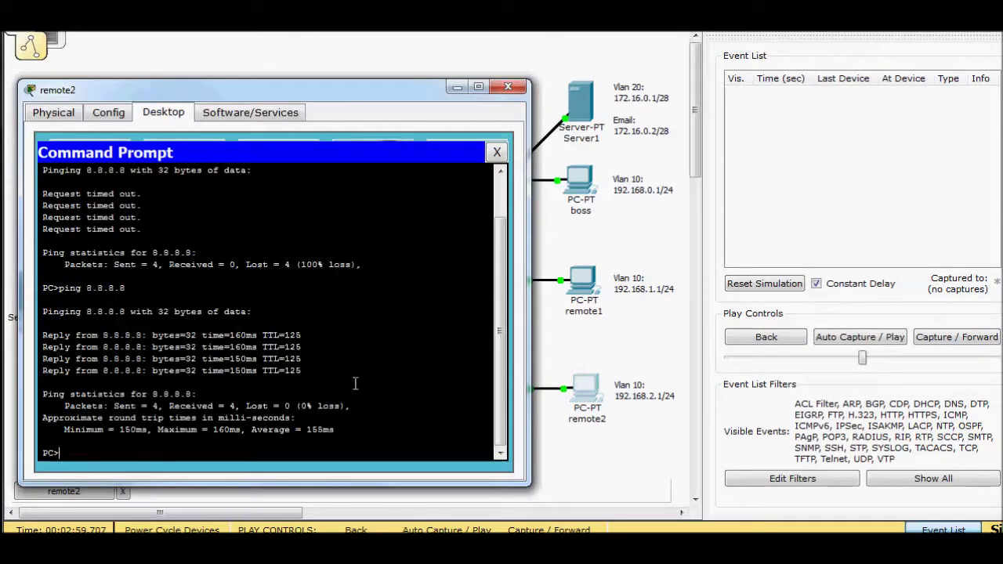
pyautogui.press('Up')
pyautogui.press('Return')
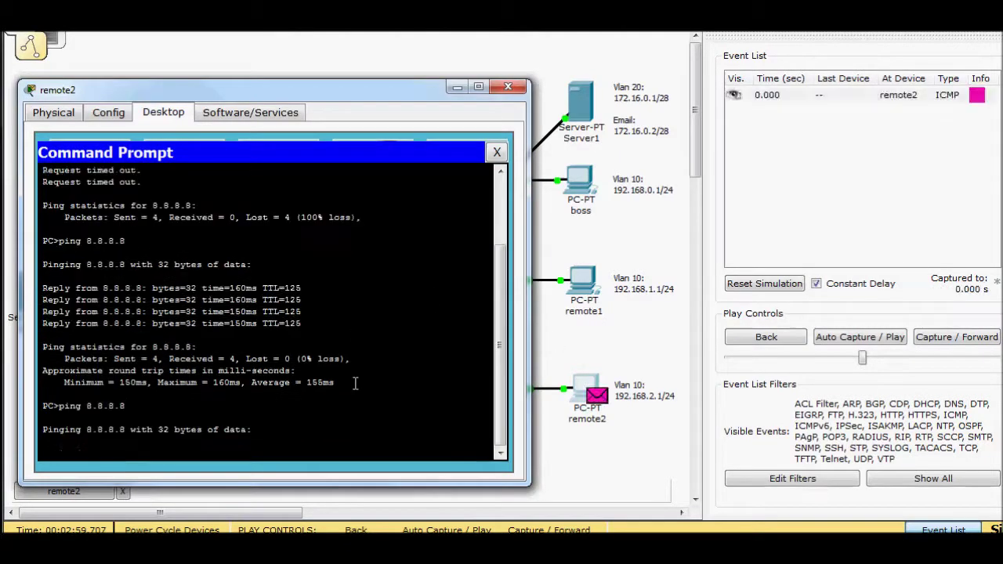
# - Minimize remote2, raise the playback speed, and advance the ping to RM2
pyautogui.click(457, 87)
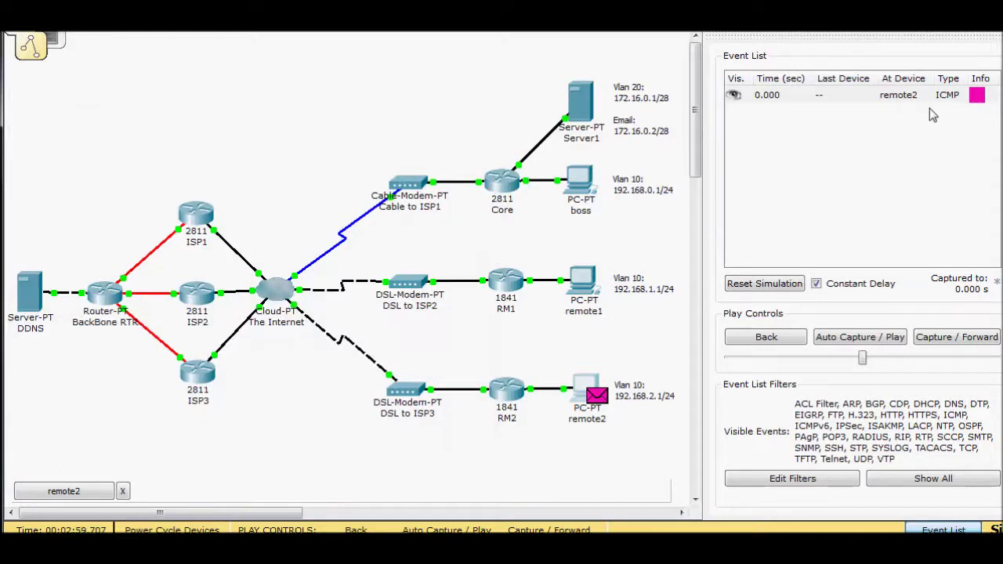
pyautogui.click(957, 341)
pyautogui.moveTo(862, 358); pyautogui.dragTo(934, 359)
pyautogui.click(975, 343)
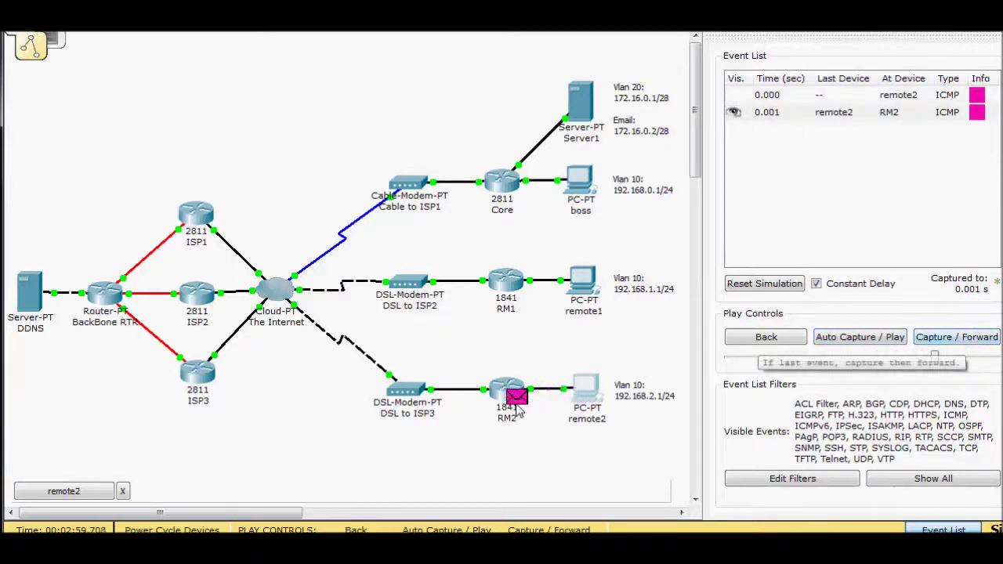
# - Compare RM2's inbound and outbound PDU details, confirming the source becomes 10.0.0.10
pyautogui.click(516, 397)
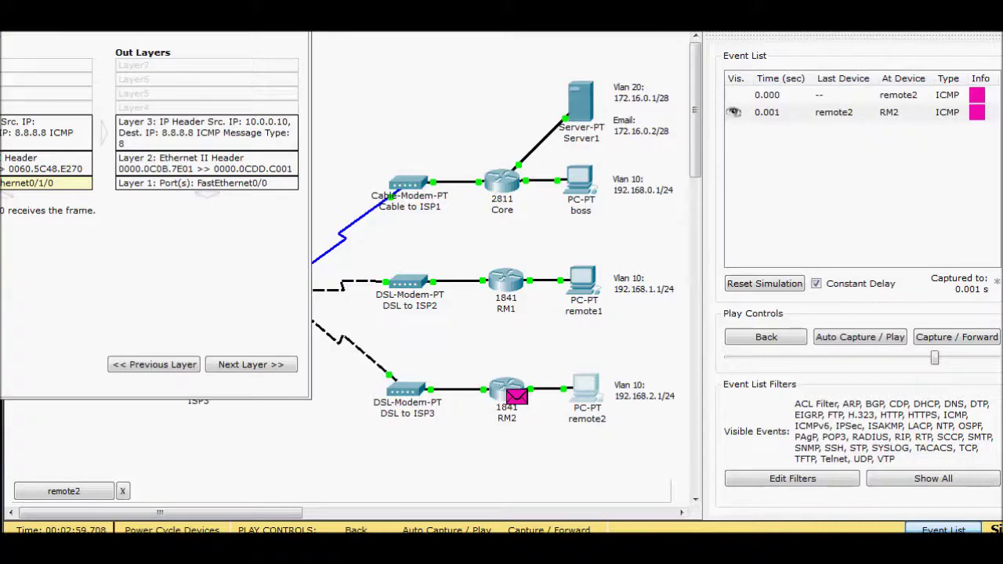
pyautogui.moveTo(162, 33); pyautogui.dragTo(430, 91)
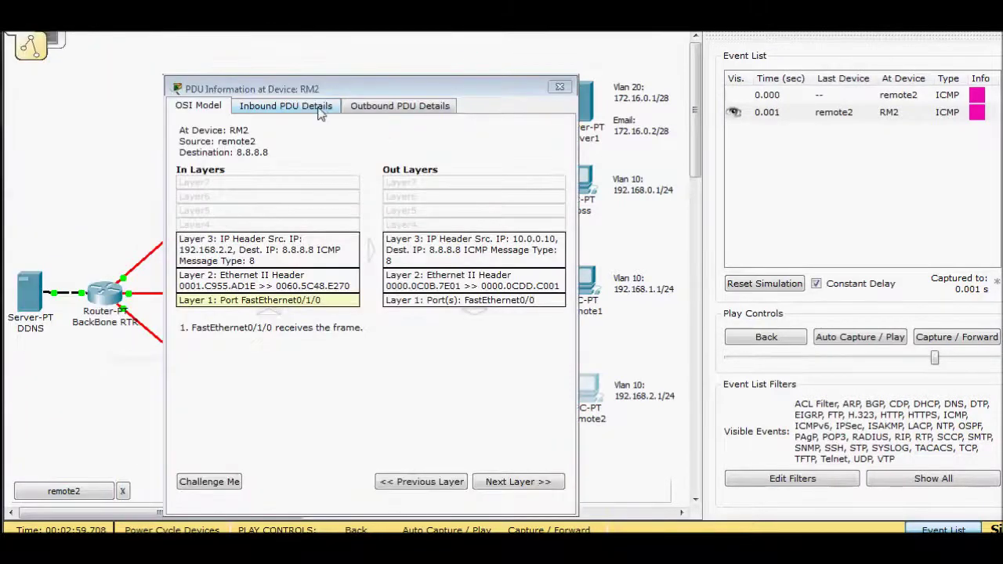
pyautogui.click(320, 110)
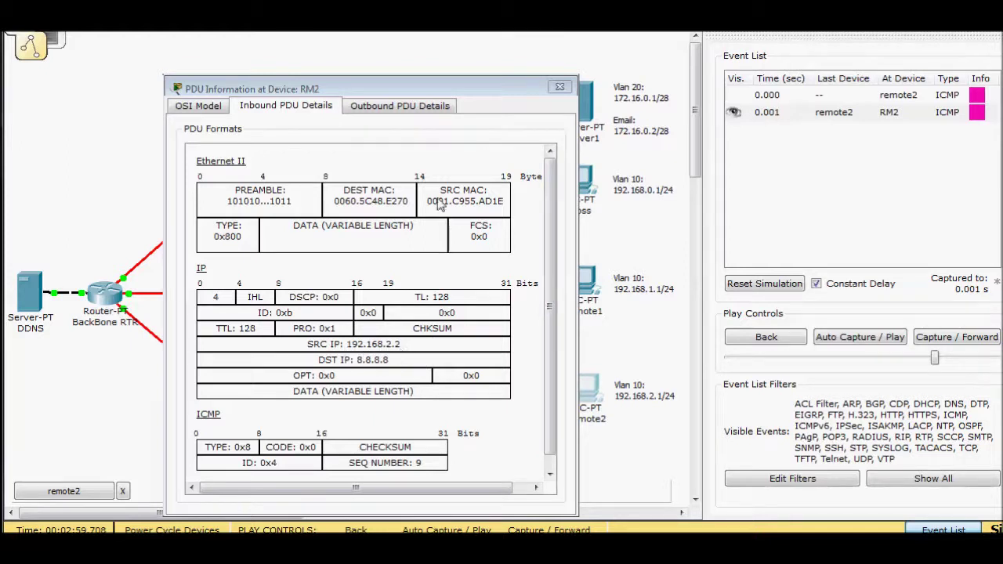
pyautogui.click(413, 108)
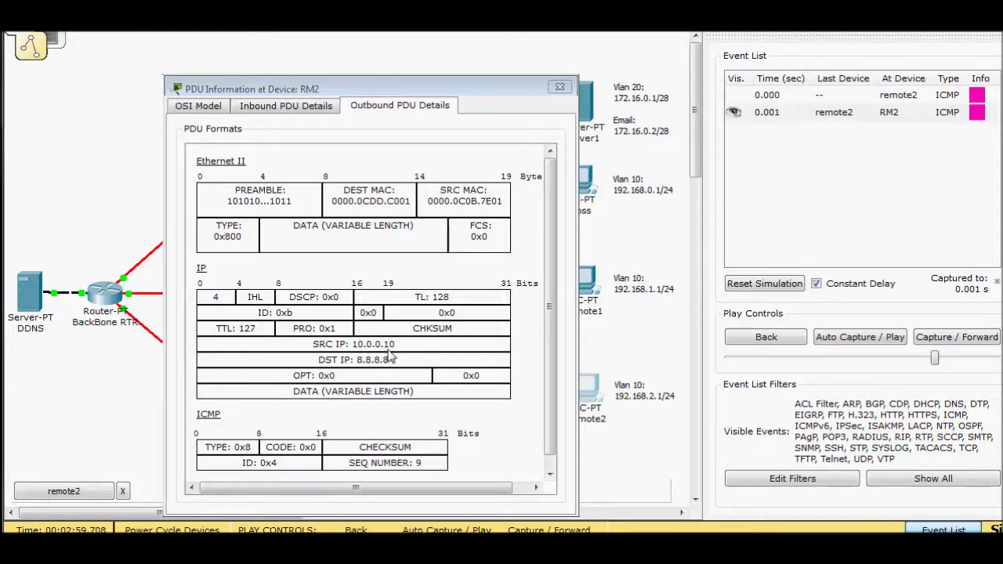
pyautogui.click(560, 86)
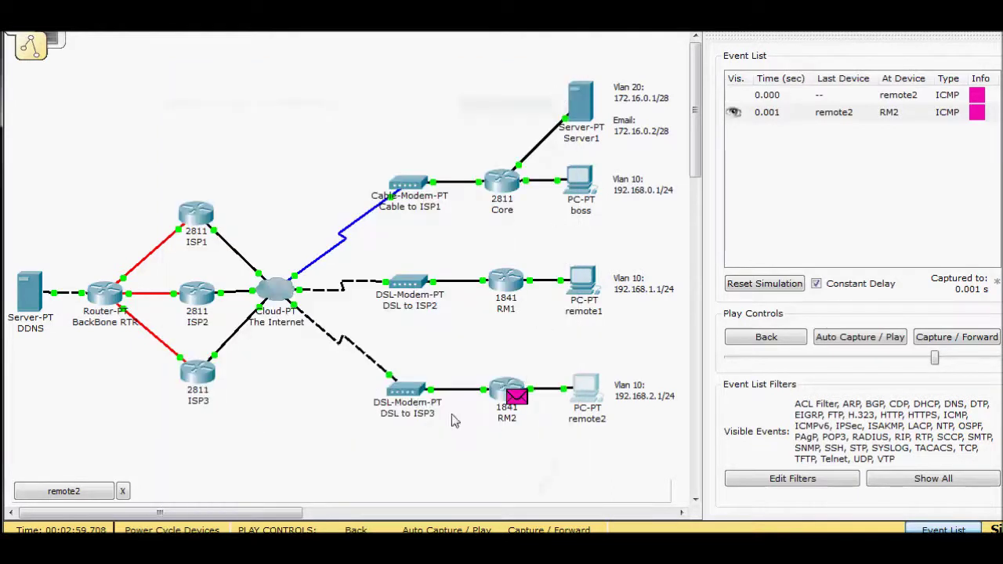
# - Auto-play the simulation, reset it, and return to realtime mode
pyautogui.click(880, 340)
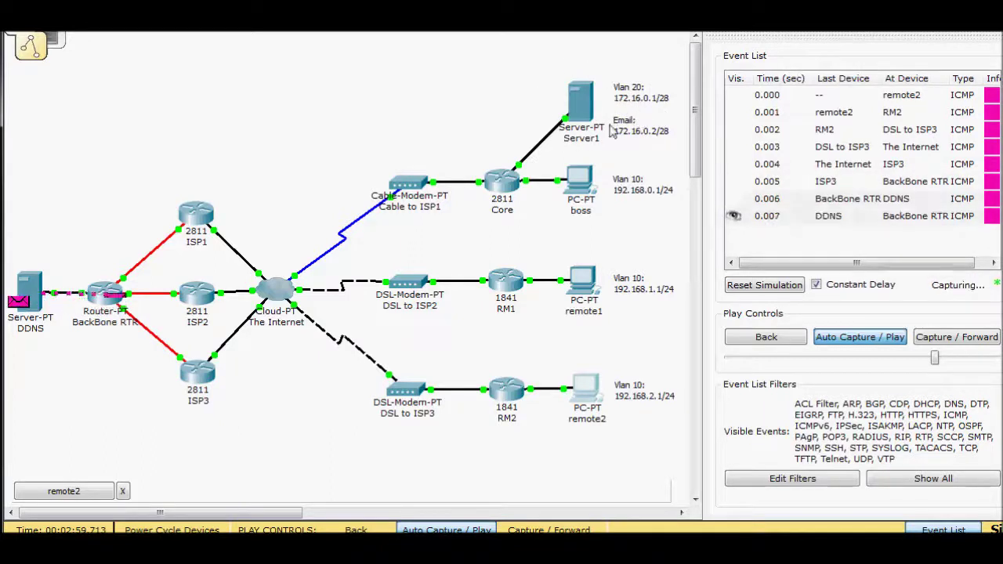
pyautogui.click(783, 286)
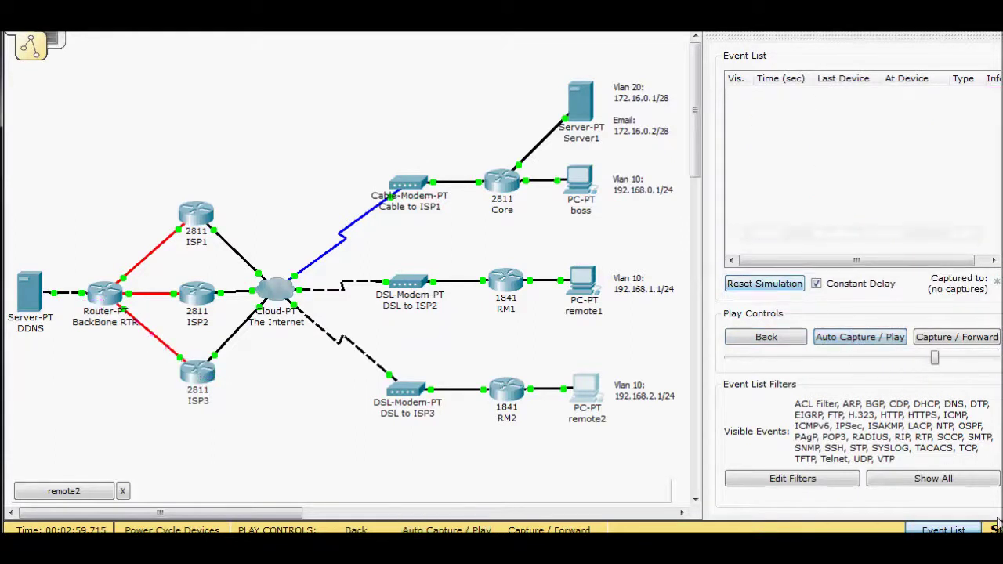
pyautogui.hotkey('shift', 'r')
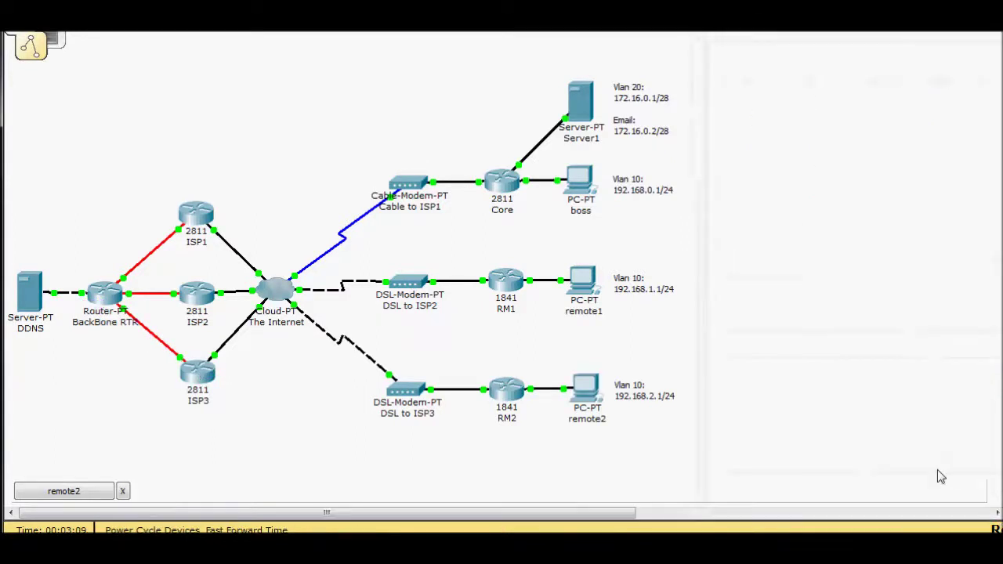
# - Close remote2's command prompt and start a new mail in its E Mail client
pyautogui.click(583, 392)
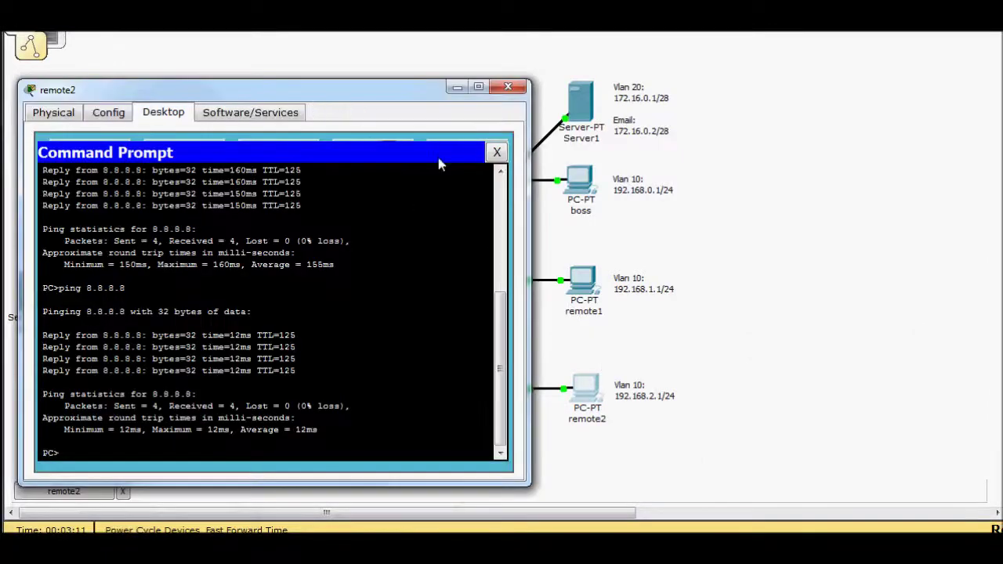
pyautogui.click(497, 152)
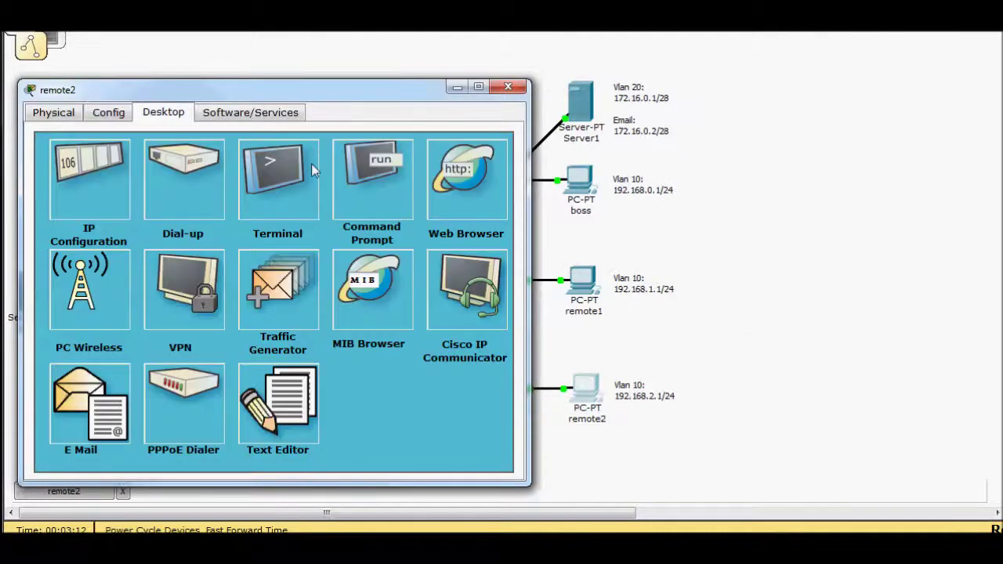
pyautogui.click(93, 409)
pyautogui.click(117, 220)
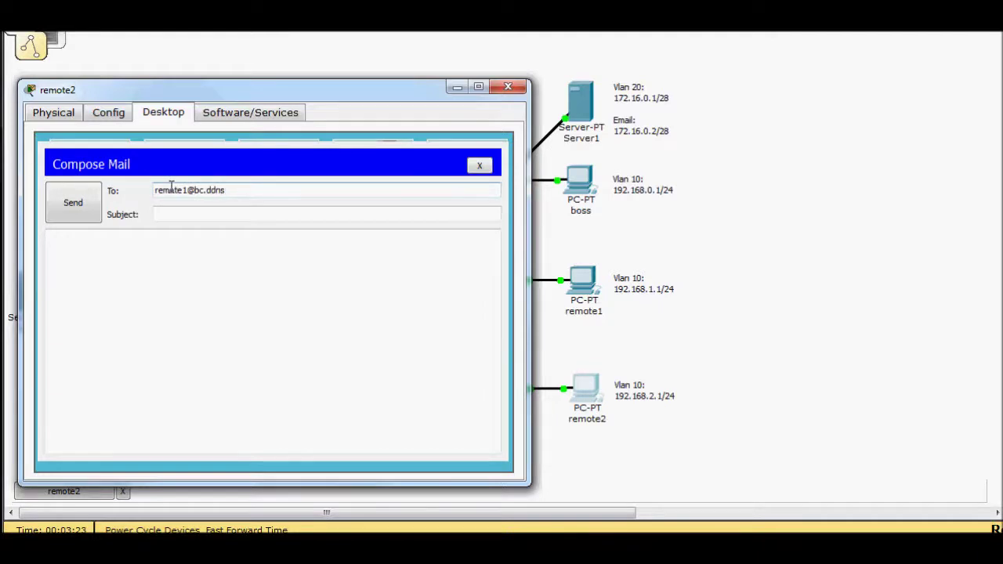
# - Fill in and send a test mail to remote1, dismissing the connection reset error
pyautogui.click(188, 214)
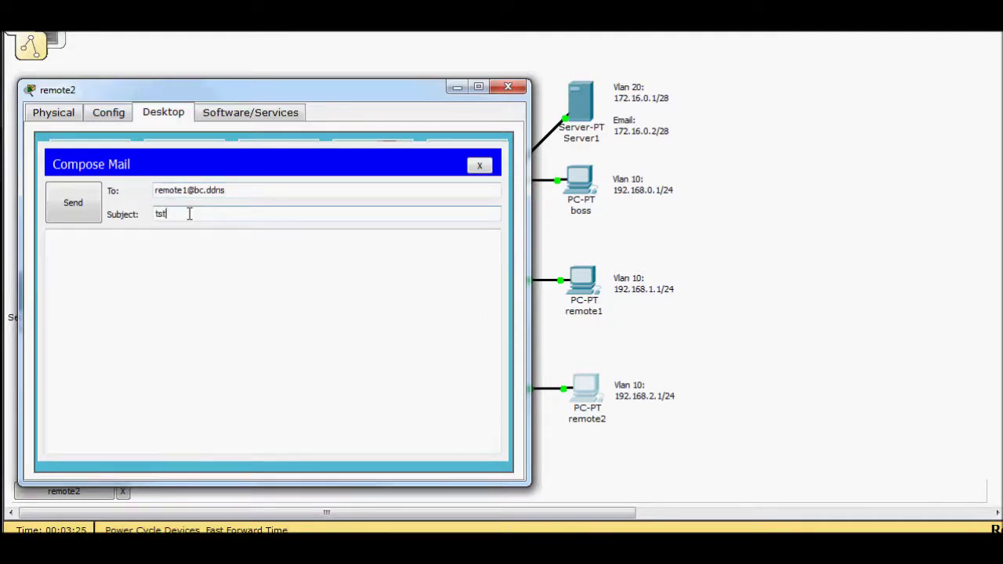
pyautogui.click(271, 240)
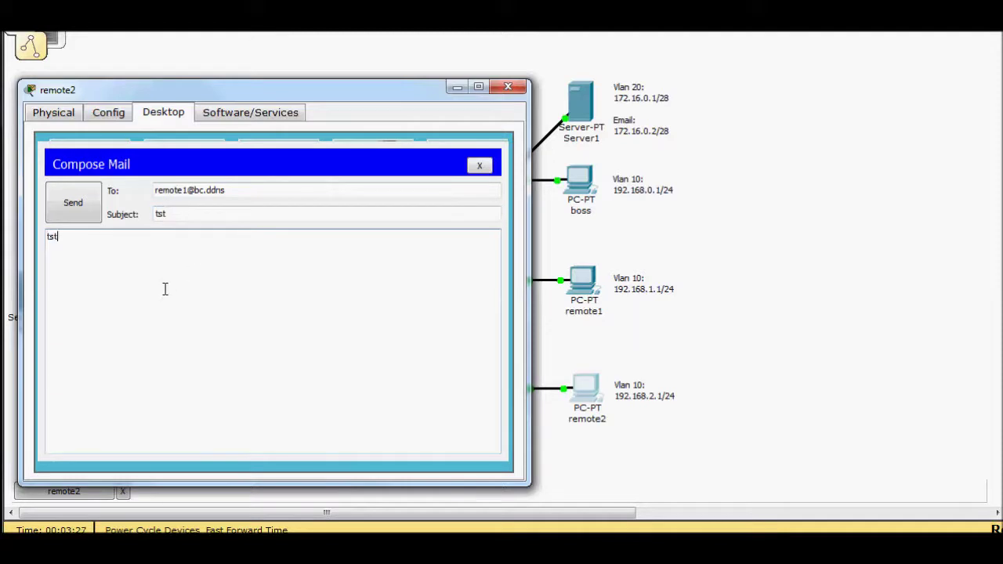
pyautogui.click(72, 203)
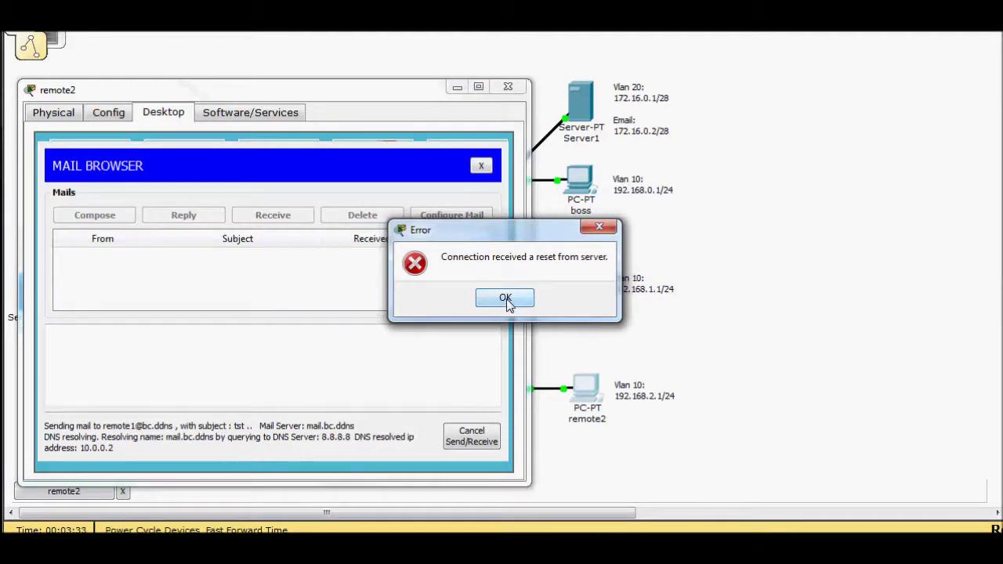
pyautogui.click(504, 300)
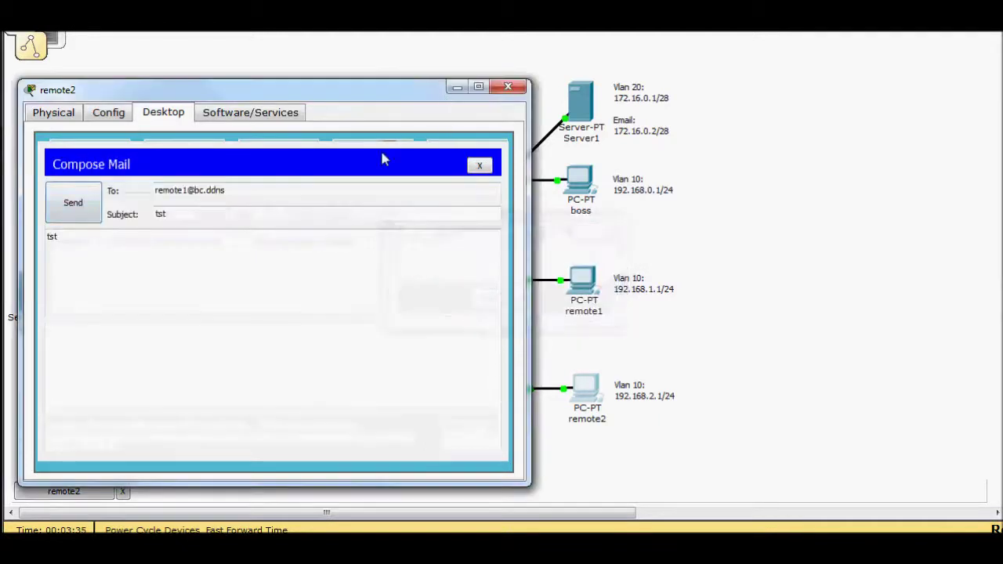
pyautogui.click(457, 86)
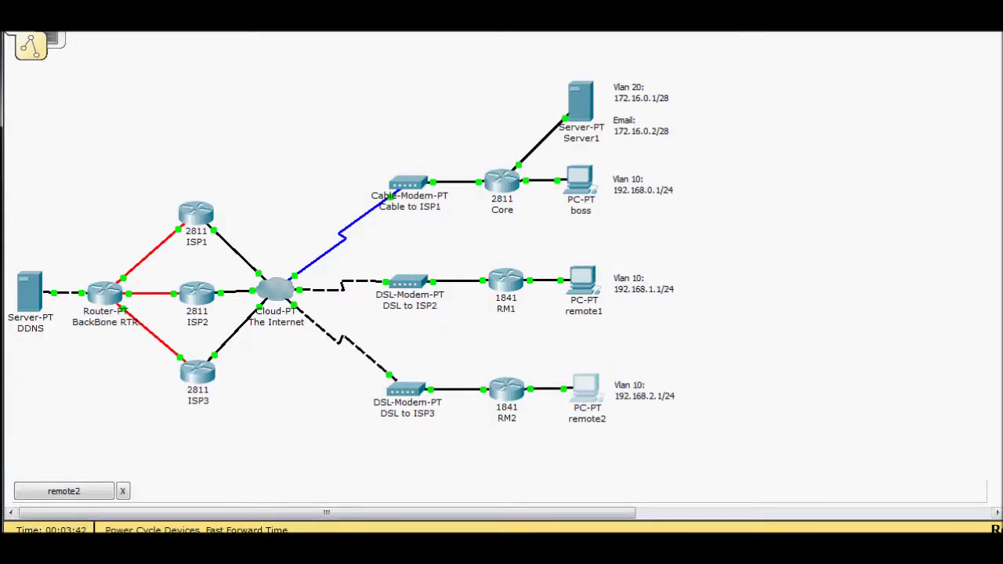
# - In simulation mode, resend remote2's mail and minimize its window
pyautogui.hotkey('shift', 's')
pyautogui.click(586, 390)
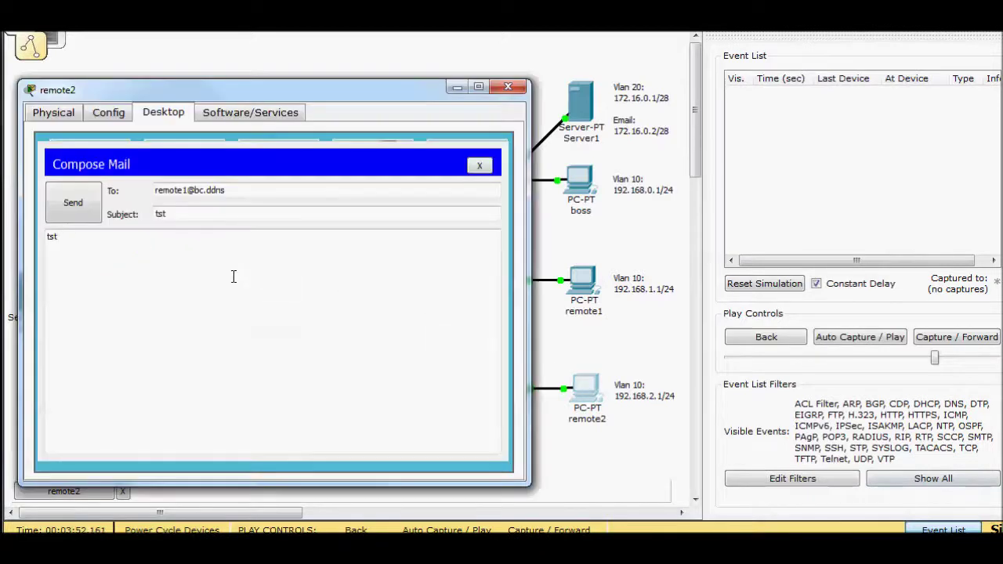
pyautogui.click(73, 204)
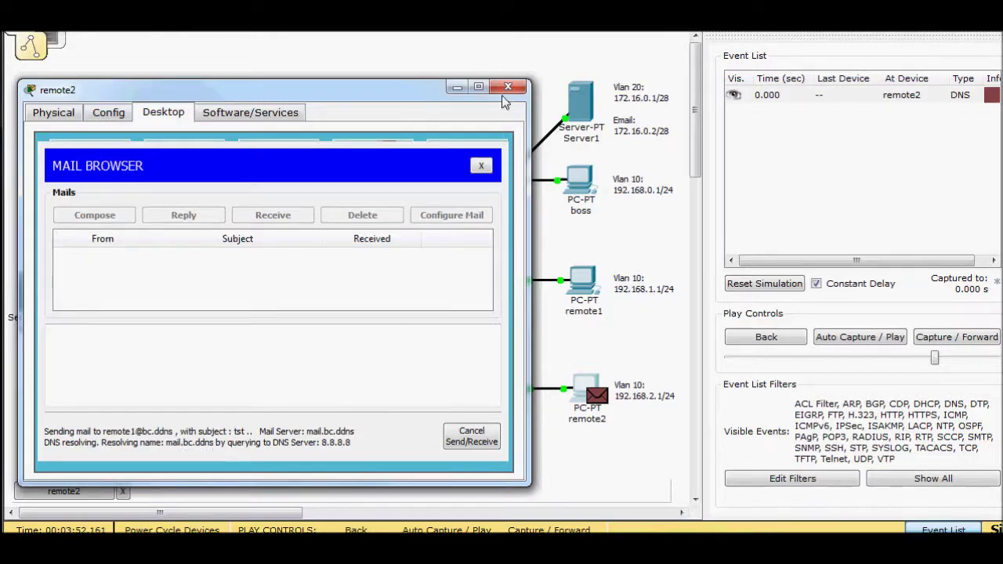
pyautogui.click(456, 87)
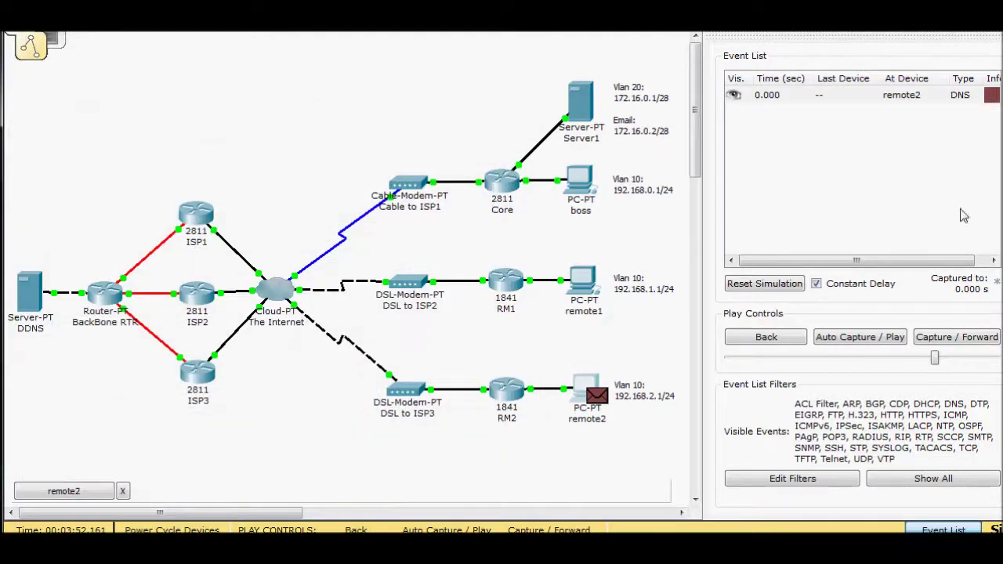
# - Step the DNS lookup via ISP3 to DDNS until the reply returns to BackBone RTR
pyautogui.click(953, 340)
pyautogui.click(953, 339)
pyautogui.click(953, 339)
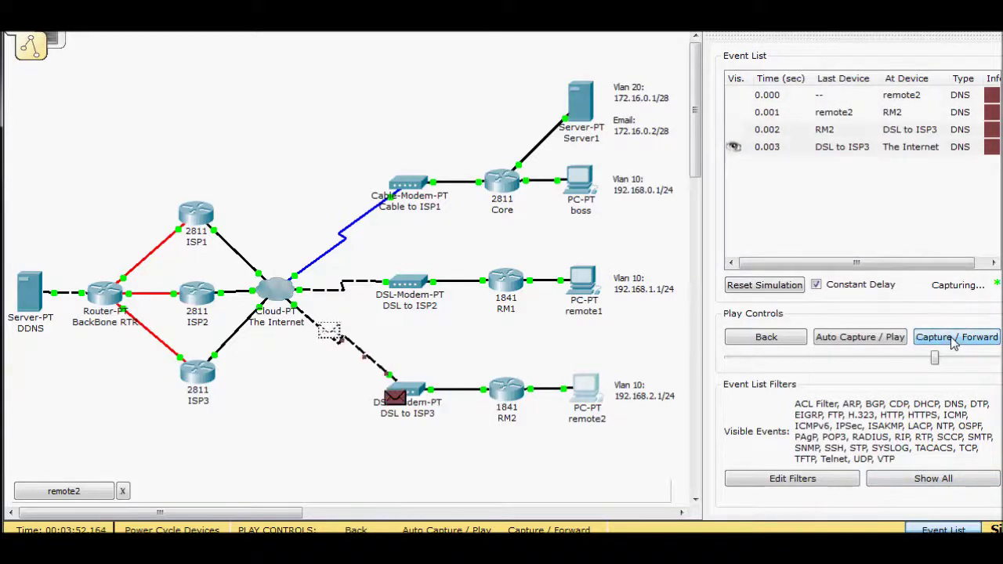
pyautogui.click(953, 340)
pyautogui.click(953, 340)
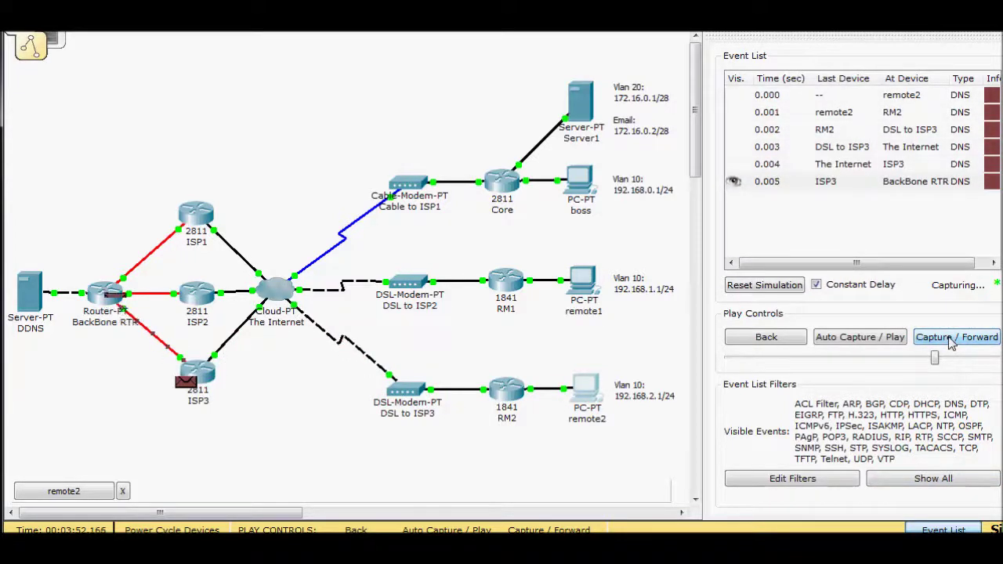
pyautogui.click(951, 340)
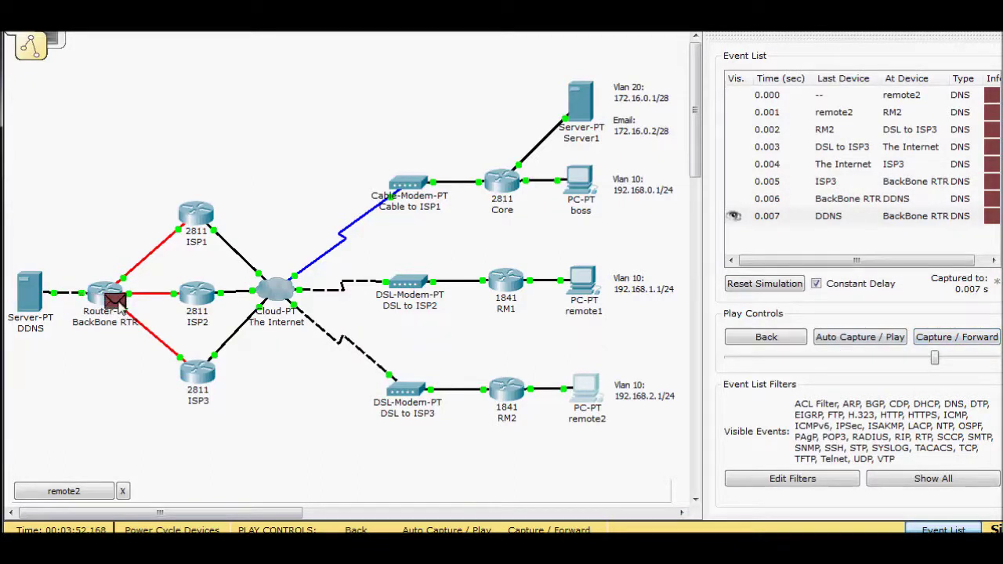
# - Inspect the outbound DNS reply at BackBone RTR, showing bc.ddns resolves to 10.0.0.2
pyautogui.click(117, 304)
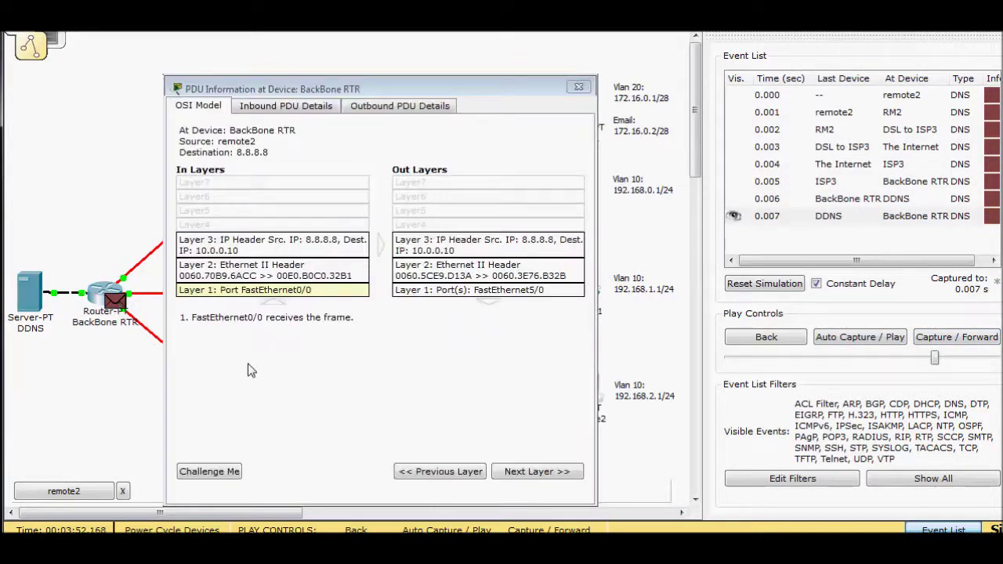
pyautogui.click(382, 107)
pyautogui.moveTo(575, 200); pyautogui.dragTo(579, 450)
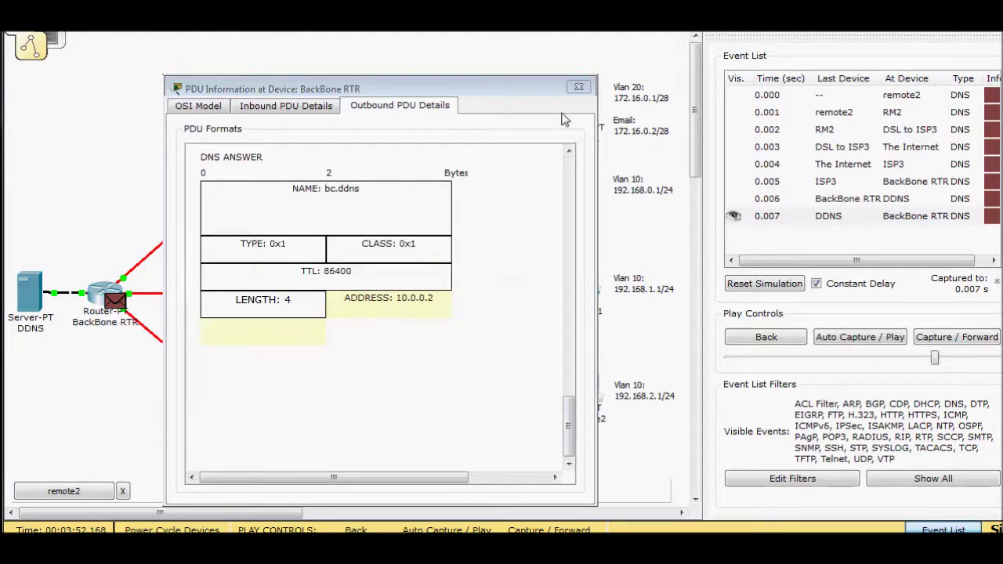
pyautogui.click(579, 86)
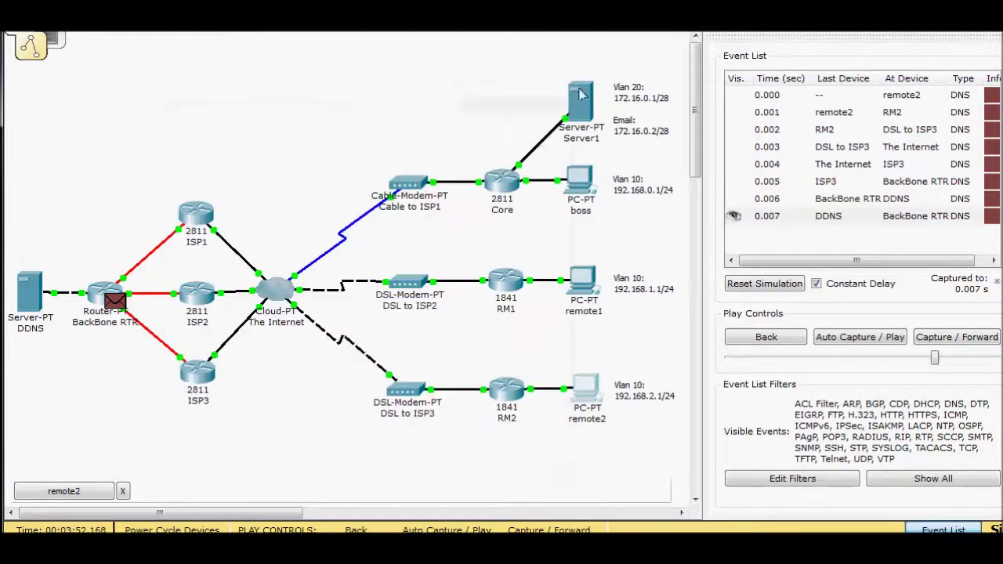
# - Step remote2's mail packet through ISP3, the Internet and DSL modem to RM2
pyautogui.click(979, 343)
pyautogui.click(978, 344)
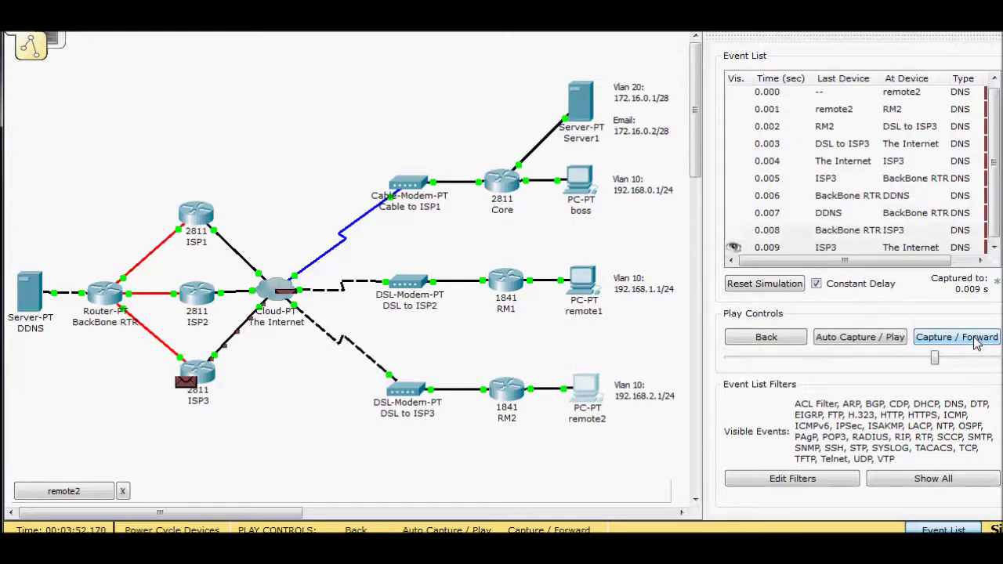
pyautogui.click(978, 343)
pyautogui.click(978, 343)
pyautogui.click(978, 343)
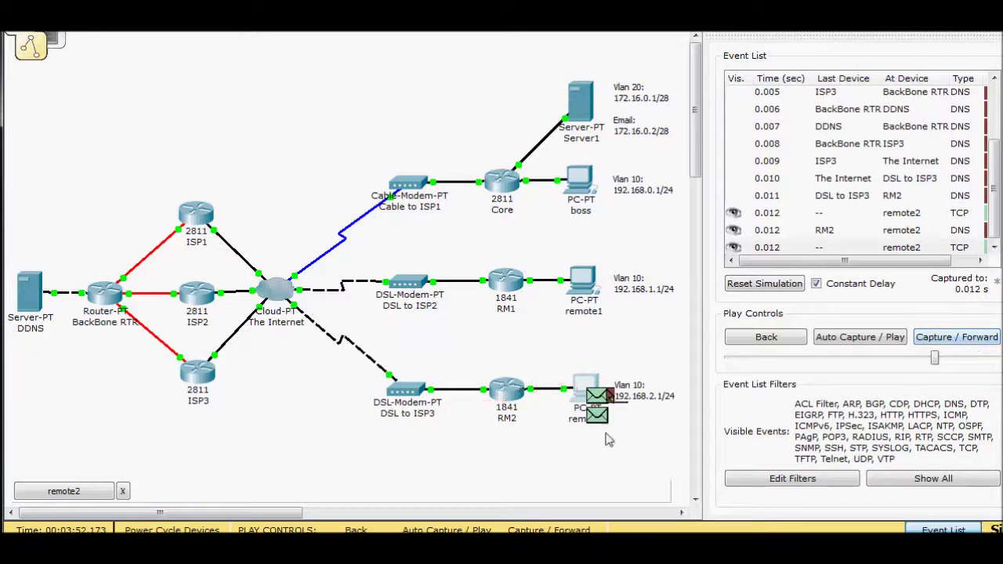
pyautogui.click(953, 343)
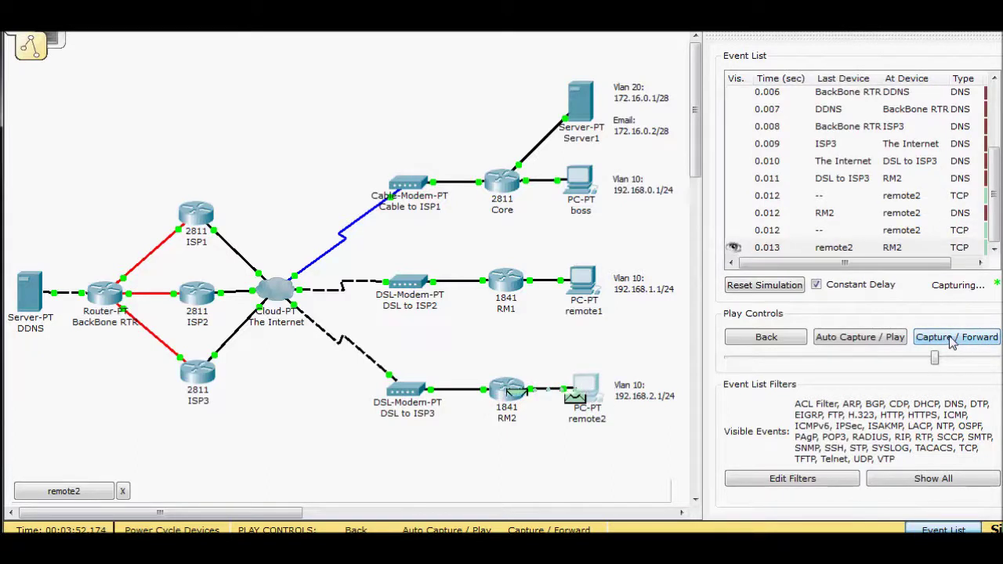
pyautogui.click(517, 398)
# - Check RM2's outbound TCP fields for destination port 25 and IP 10.0.0.2
pyautogui.click(380, 112)
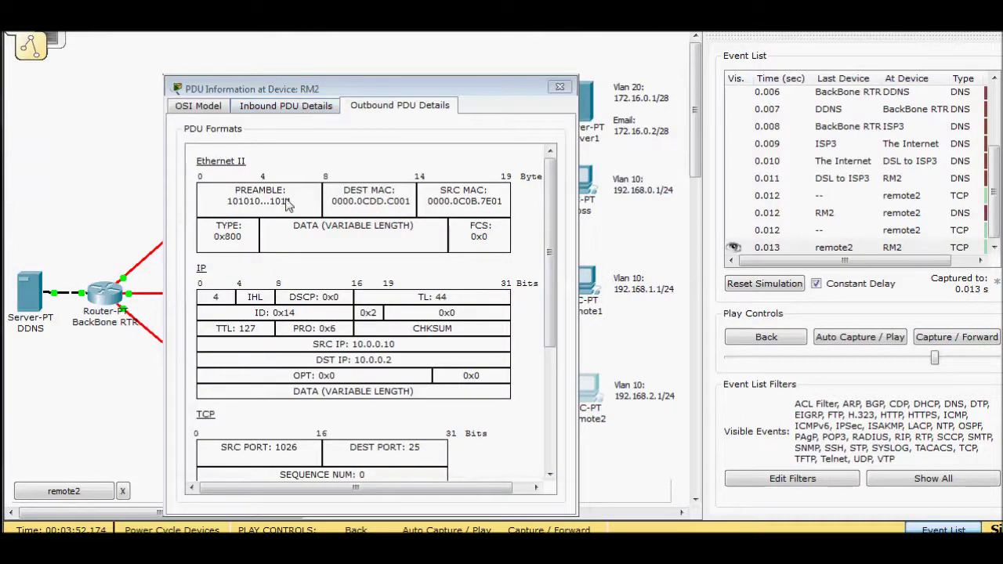
pyautogui.scroll(-3, 561, 319)
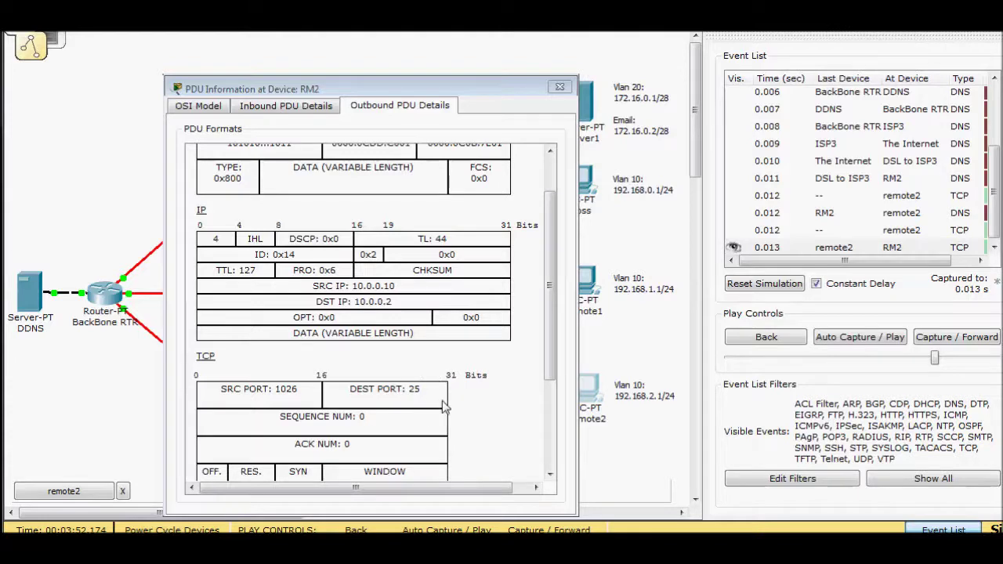
pyautogui.click(560, 90)
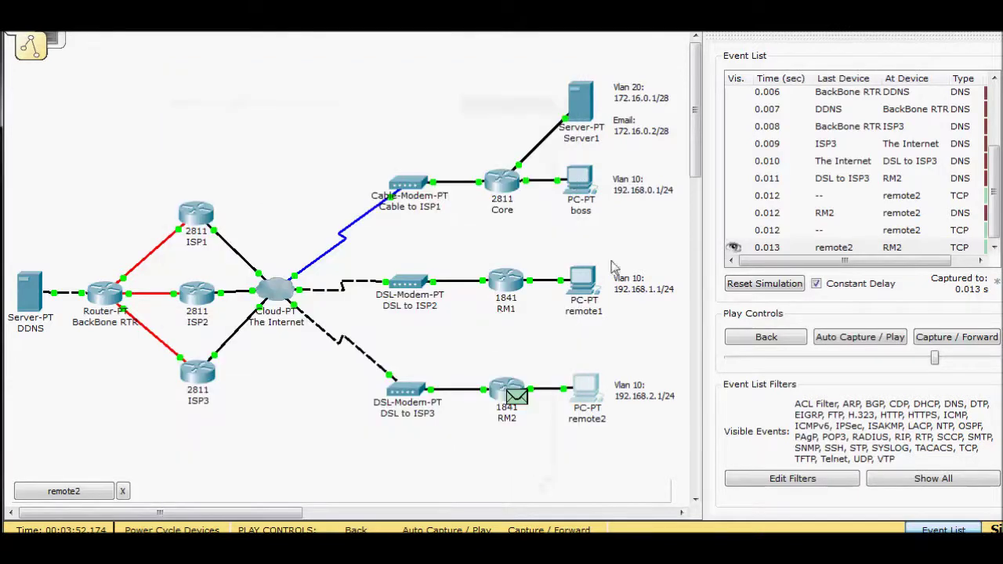
# - Step the mail packet from RM2 via ISP3, BackBone RTR and ISP1 to Core
pyautogui.click(968, 337)
pyautogui.click(969, 338)
pyautogui.click(968, 338)
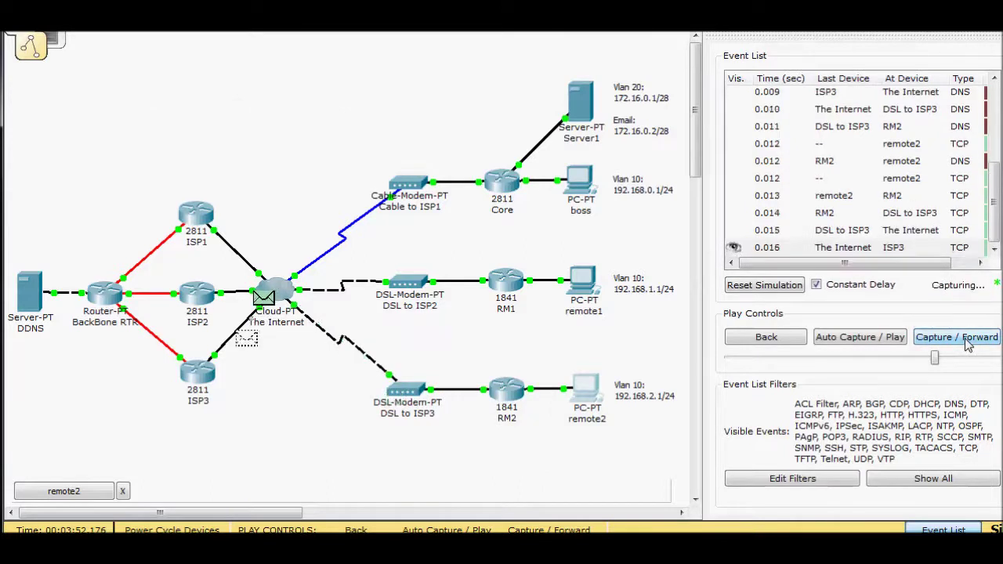
pyautogui.click(969, 338)
pyautogui.click(969, 338)
pyautogui.click(968, 338)
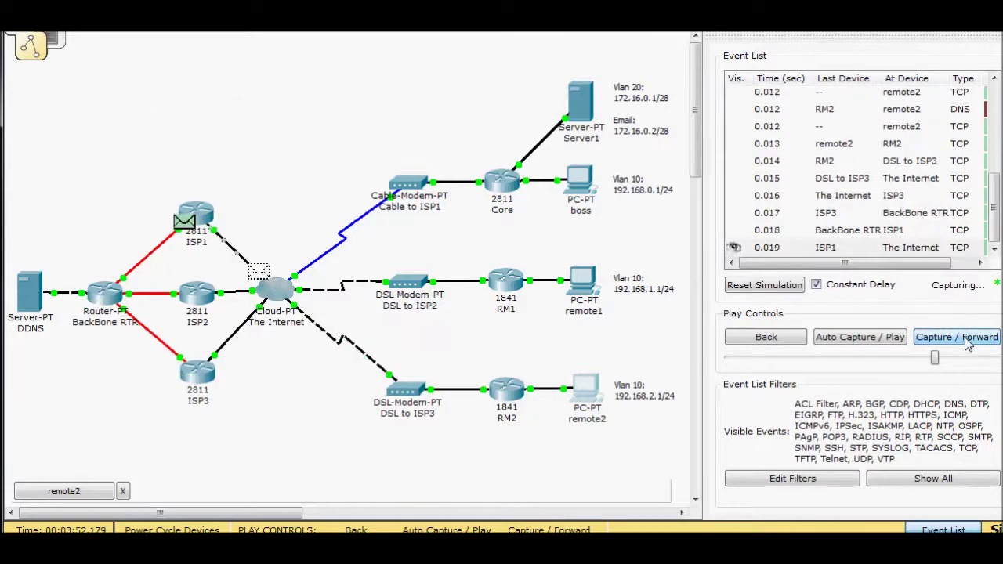
pyautogui.click(968, 338)
pyautogui.click(969, 338)
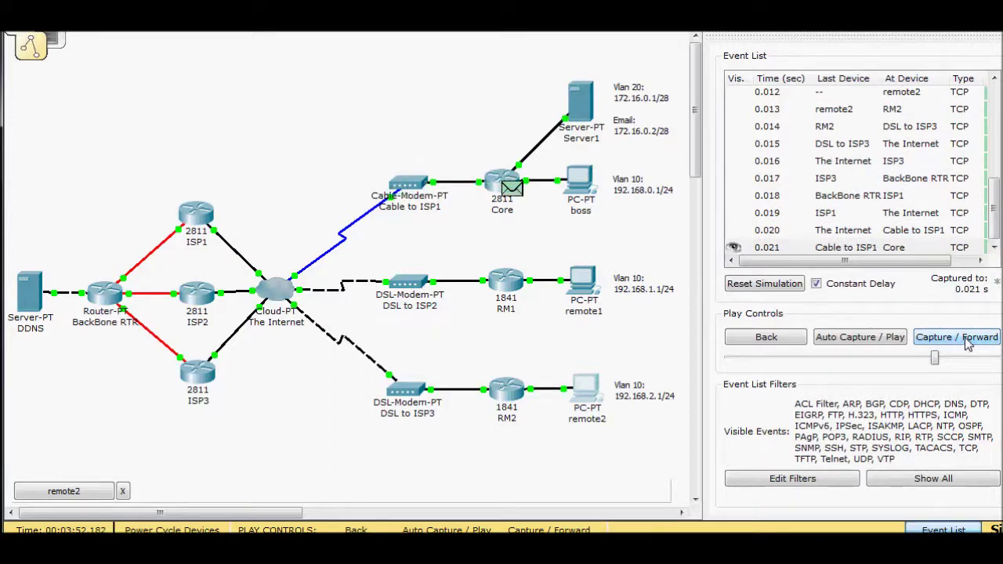
pyautogui.click(968, 341)
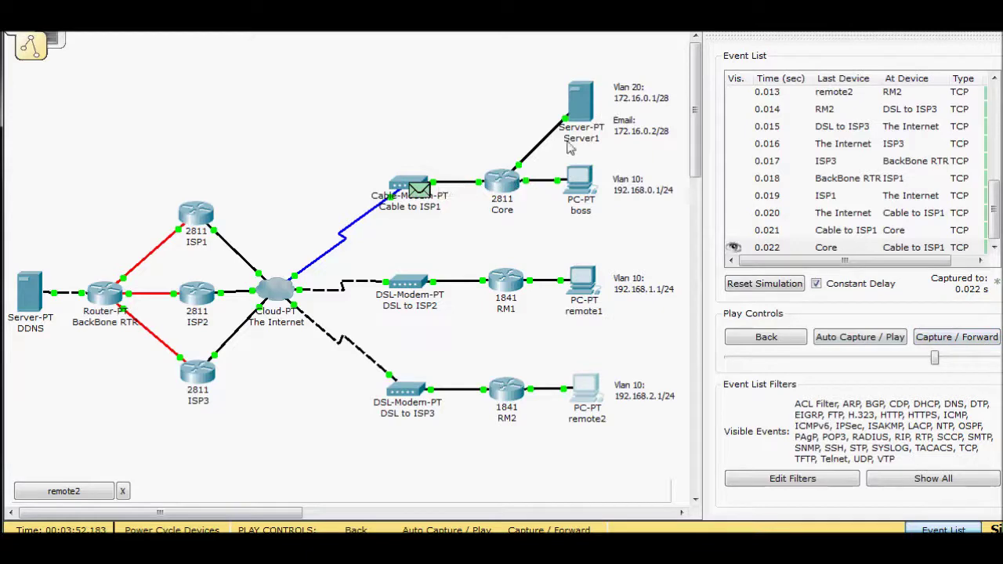
pyautogui.click(508, 186)
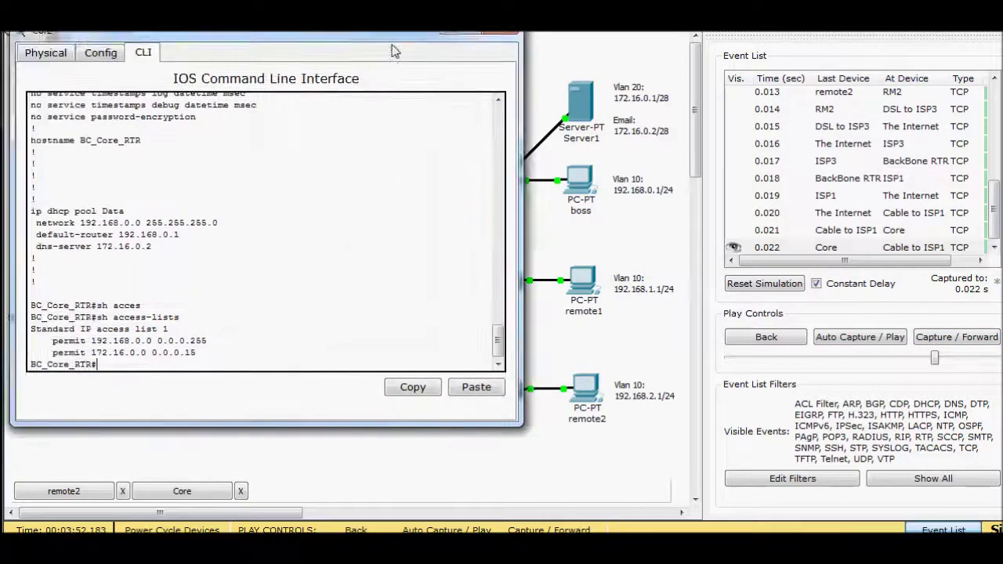
pyautogui.click(451, 265)
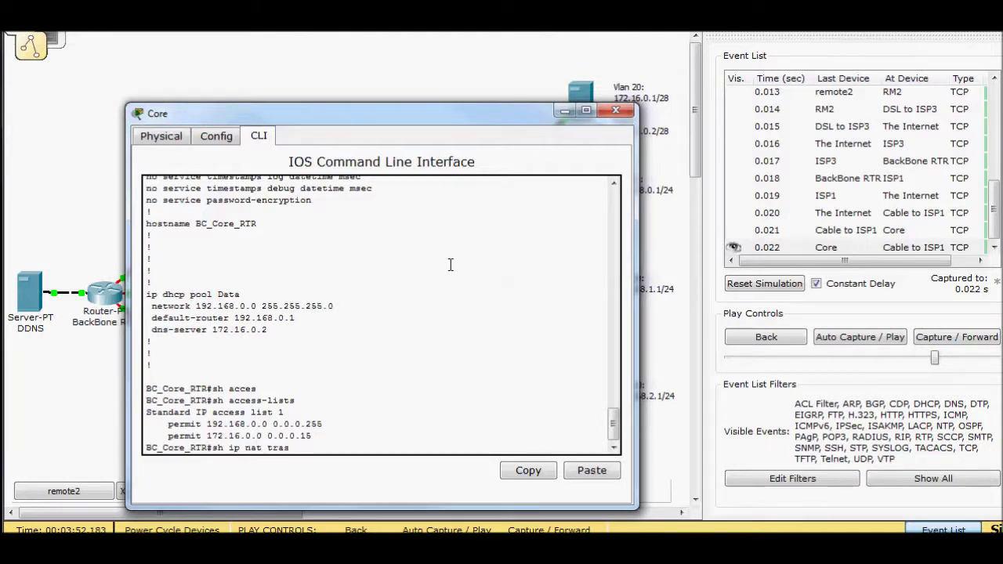
pyautogui.press('BackSpace')
pyautogui.write('ns')
pyautogui.press('Return')
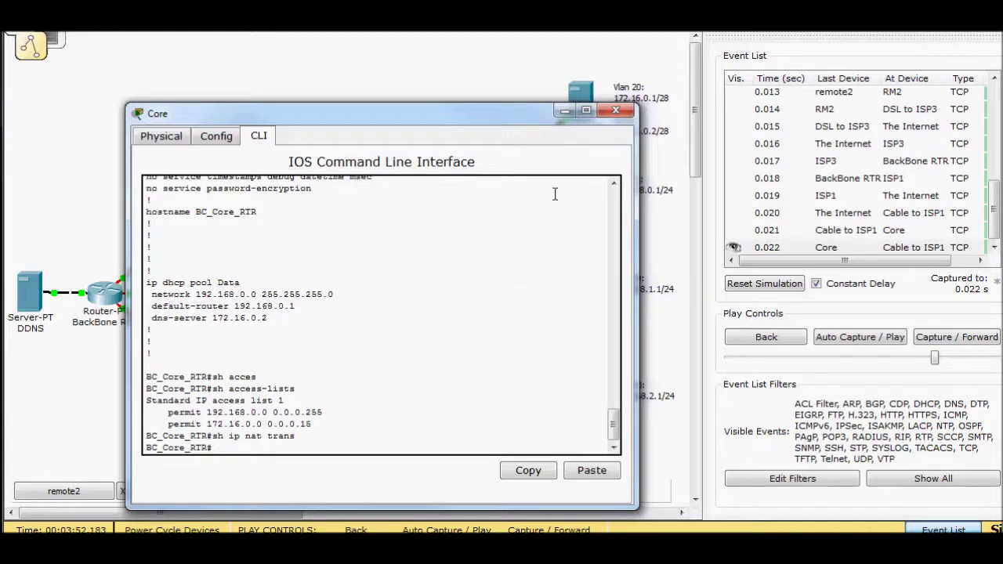
pyautogui.click(617, 111)
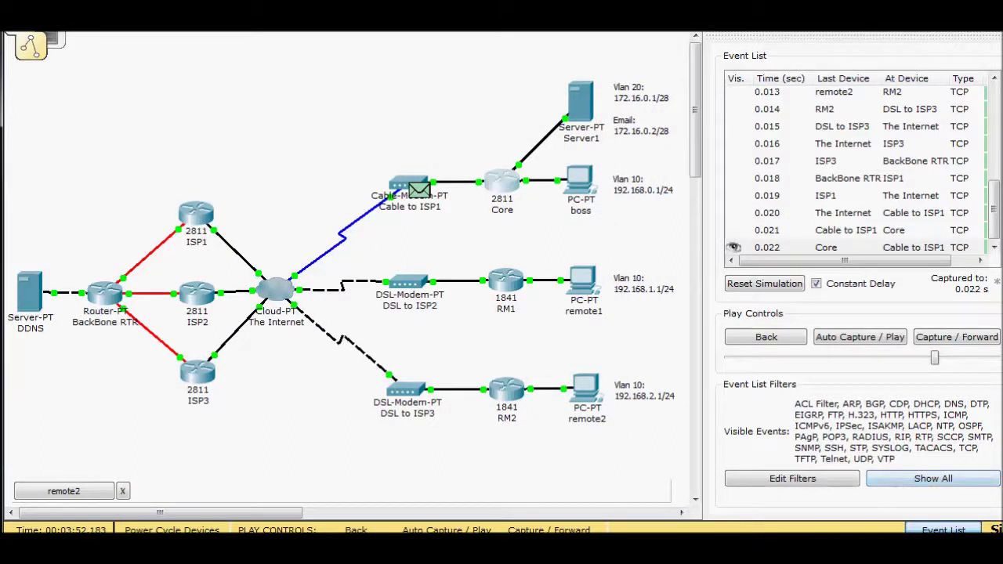
pyautogui.click(993, 529)
# - Dismiss the reset error and ping 8.8.8.8 from Server1's command prompt
pyautogui.click(506, 297)
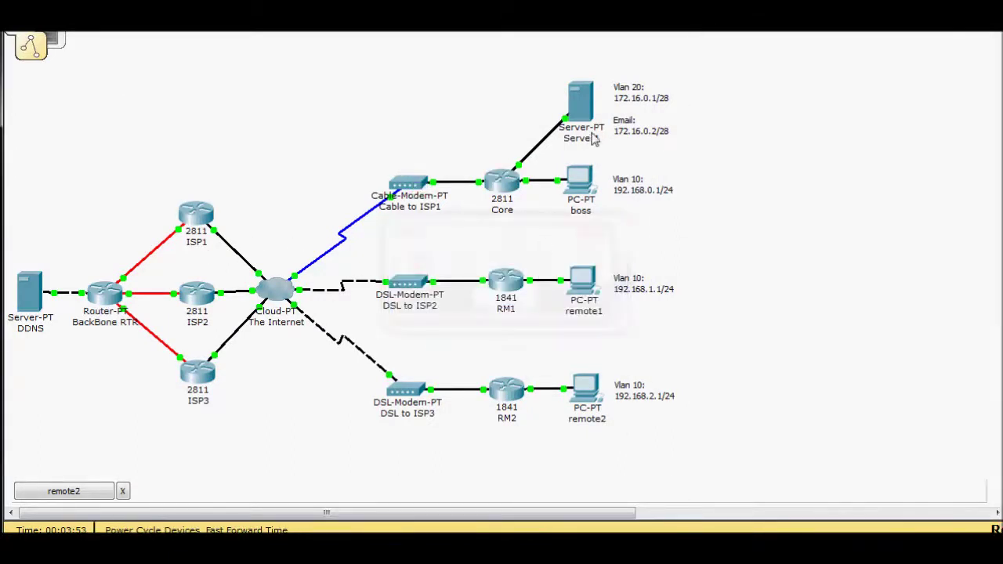
pyautogui.click(581, 104)
pyautogui.moveTo(390, 87); pyautogui.dragTo(478, 79)
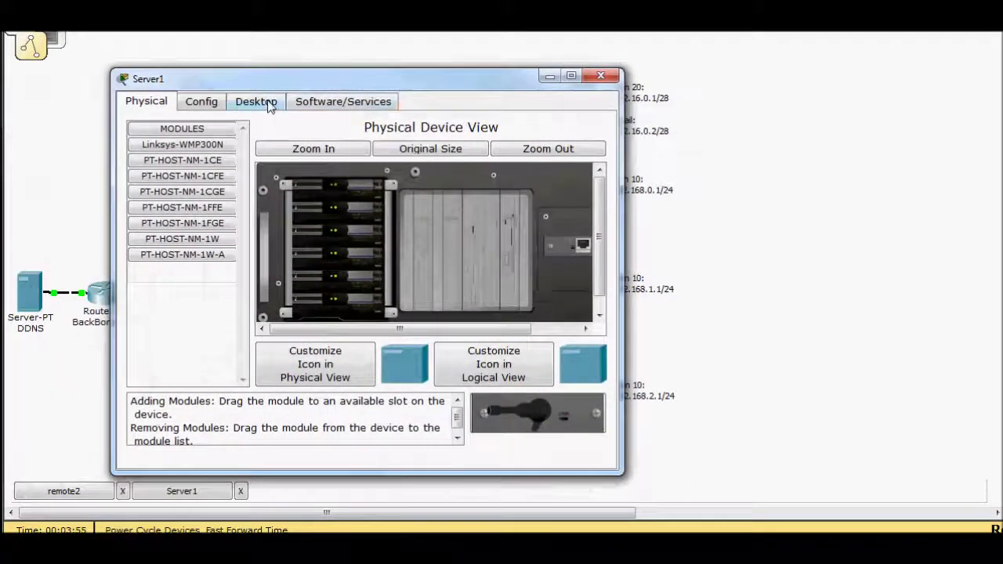
pyautogui.click(270, 103)
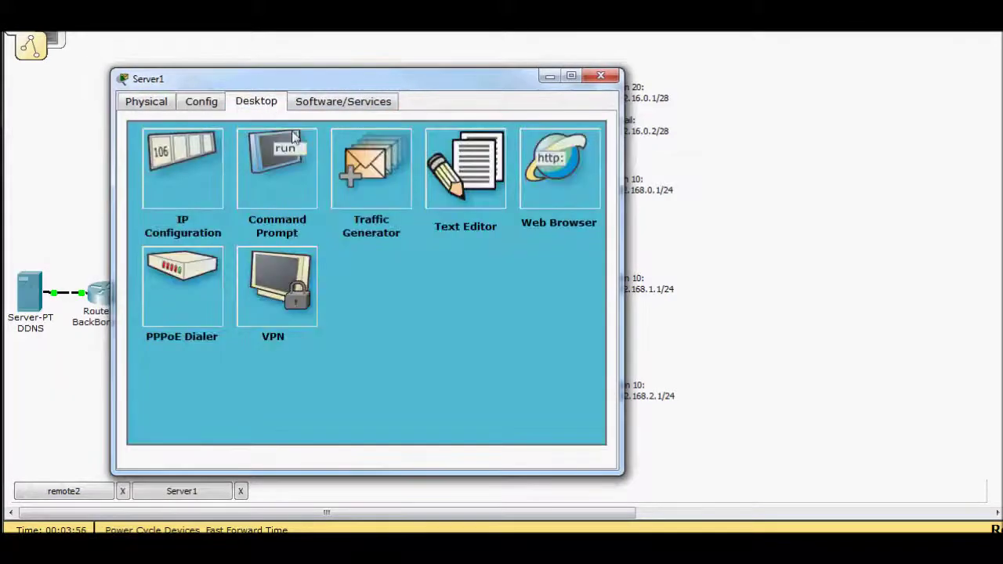
pyautogui.click(296, 170)
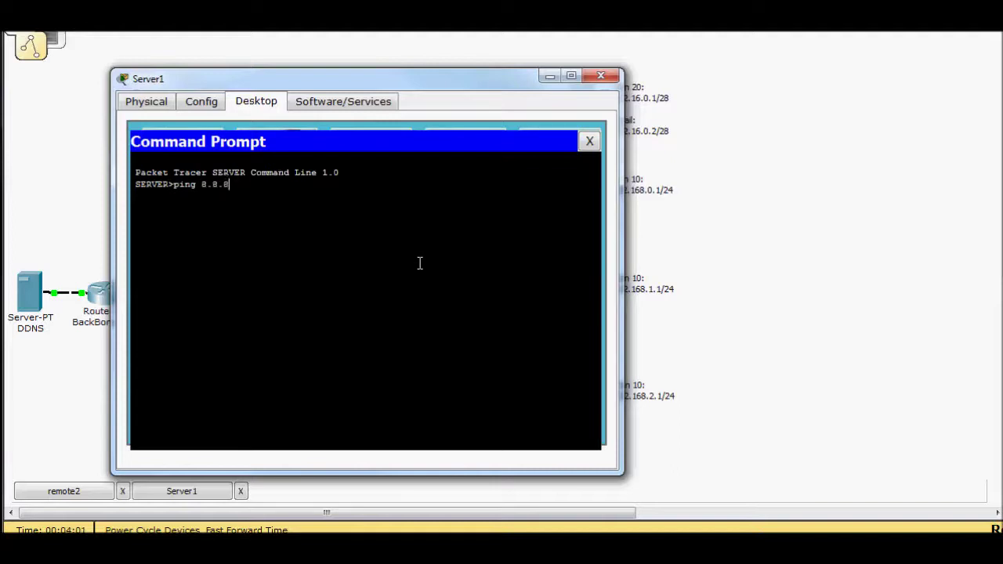
pyautogui.write('ping 8.8.8.8')
pyautogui.press('Return')
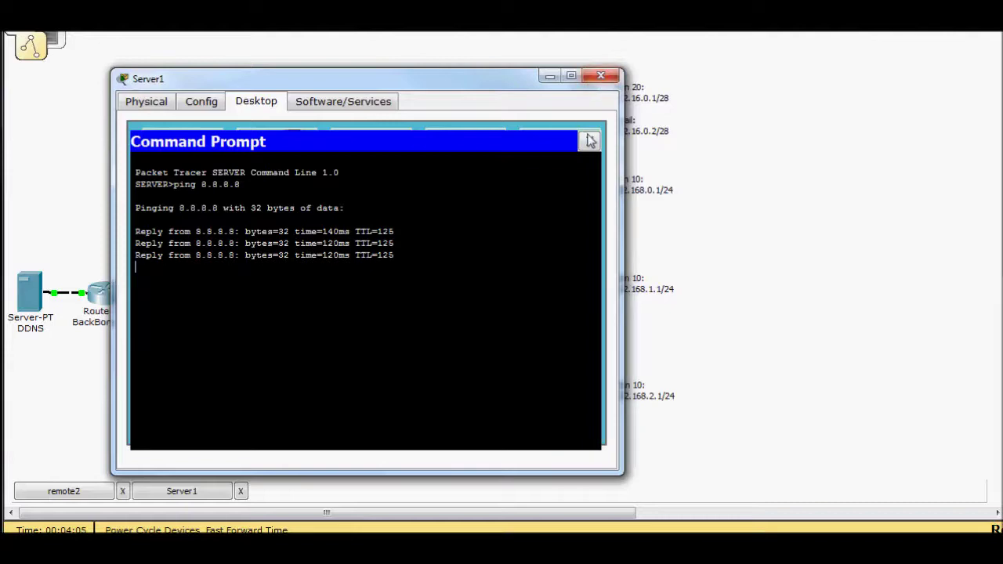
# - Close Server1 and bring the Core router's command-line window fully into view
pyautogui.click(600, 78)
pyautogui.click(501, 182)
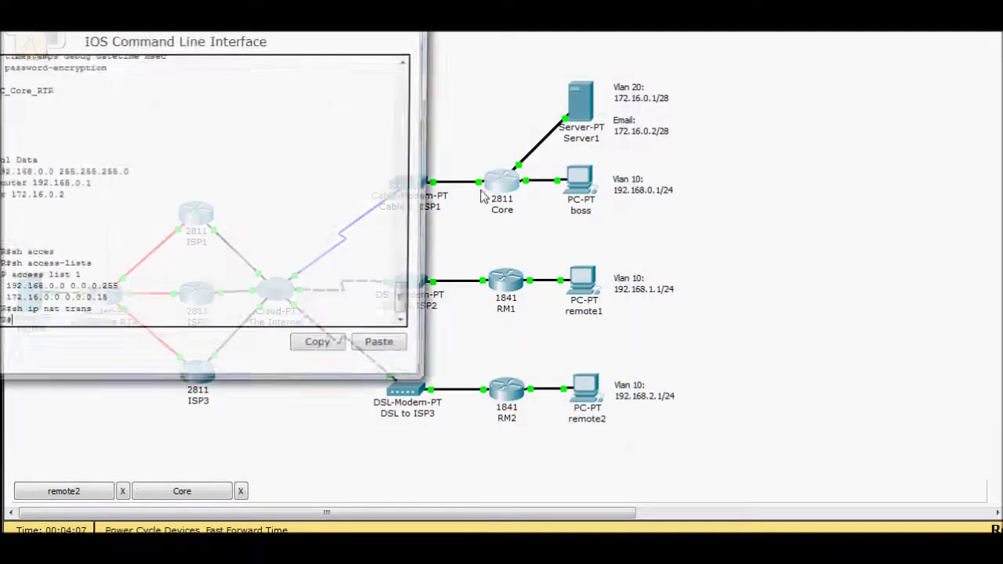
pyautogui.moveTo(262, 1); pyautogui.dragTo(561, 138)
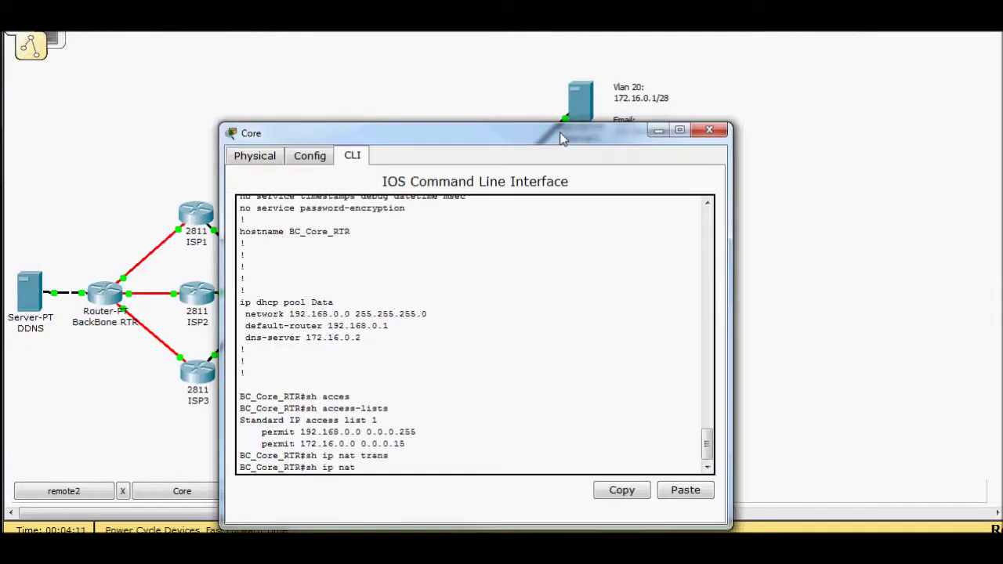
# - List Core's NAT translations, which show 172.16.0.2 mapped to 10.0.0.2 for 8.8.8.8
pyautogui.write('ans')
pyautogui.press('Return')
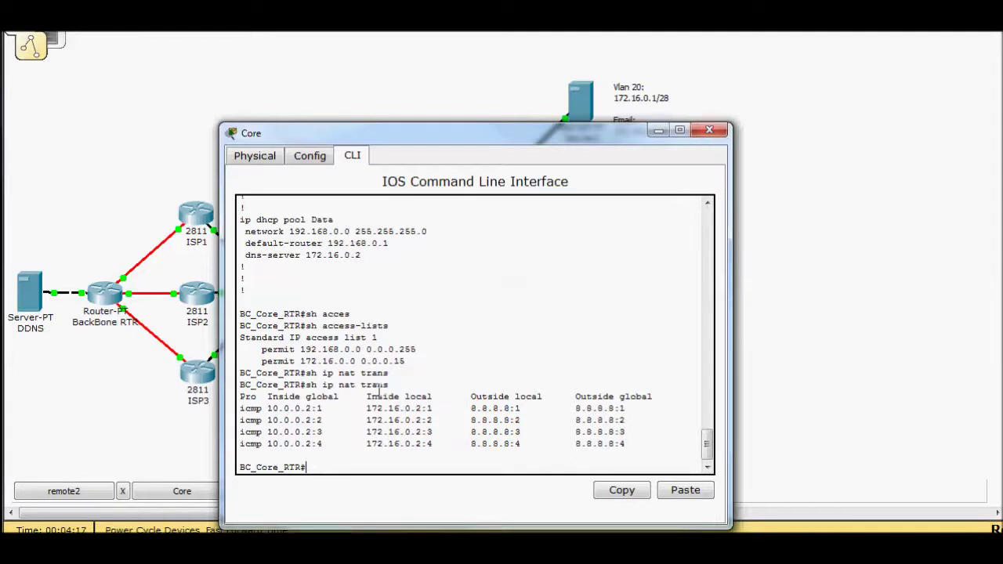
pyautogui.click(713, 135)
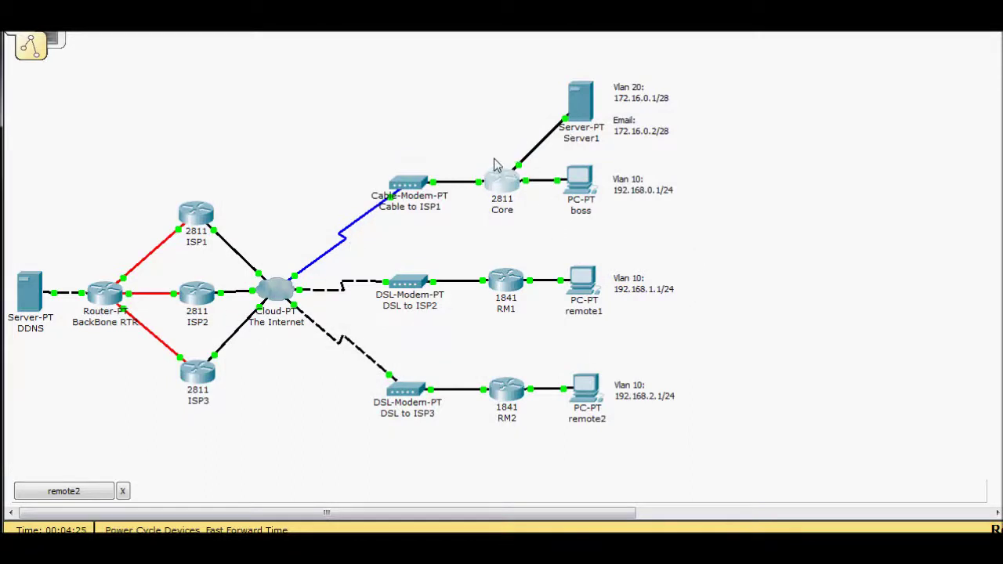
# - Review Core's interface addresses in its port table, then return to Core's CLI
pyautogui.moveTo(504, 188)
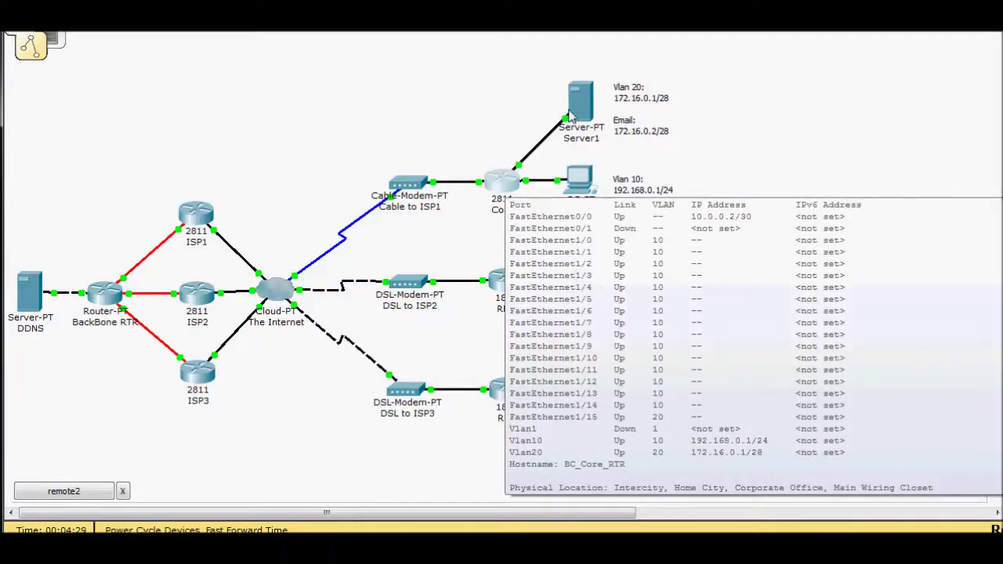
pyautogui.moveTo(569, 125)
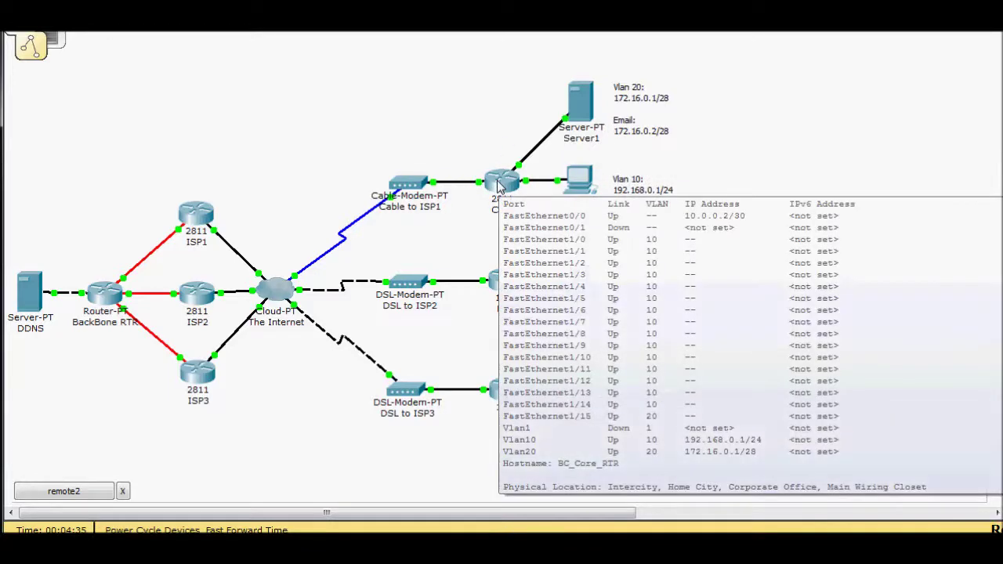
pyautogui.click(498, 187)
# - In config mode, statically NAT TCP 172.16.0.2 port 25 to 10.0.0.2 port 25
pyautogui.moveTo(345, 73); pyautogui.dragTo(463, 65)
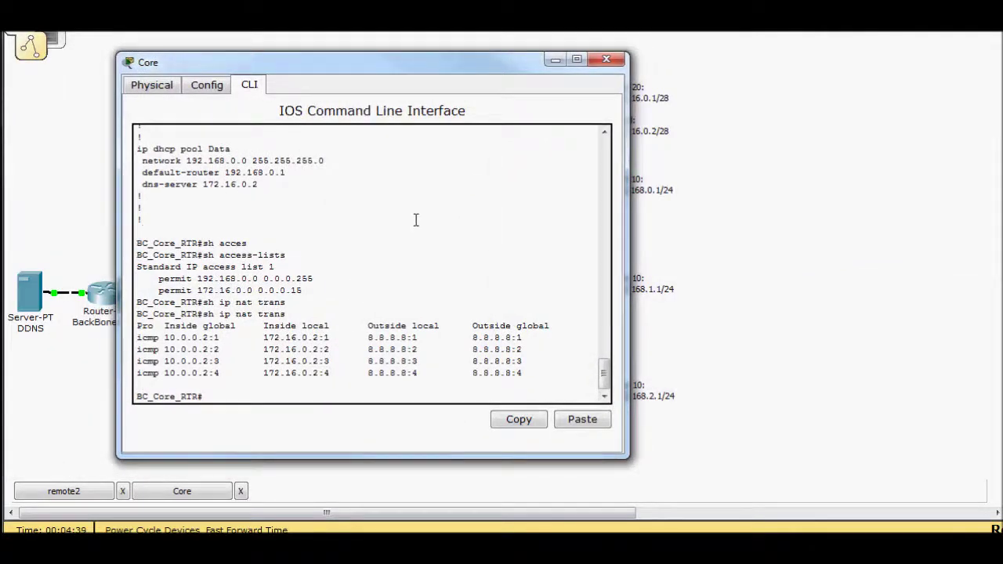
pyautogui.write('config t')
pyautogui.press('Return')
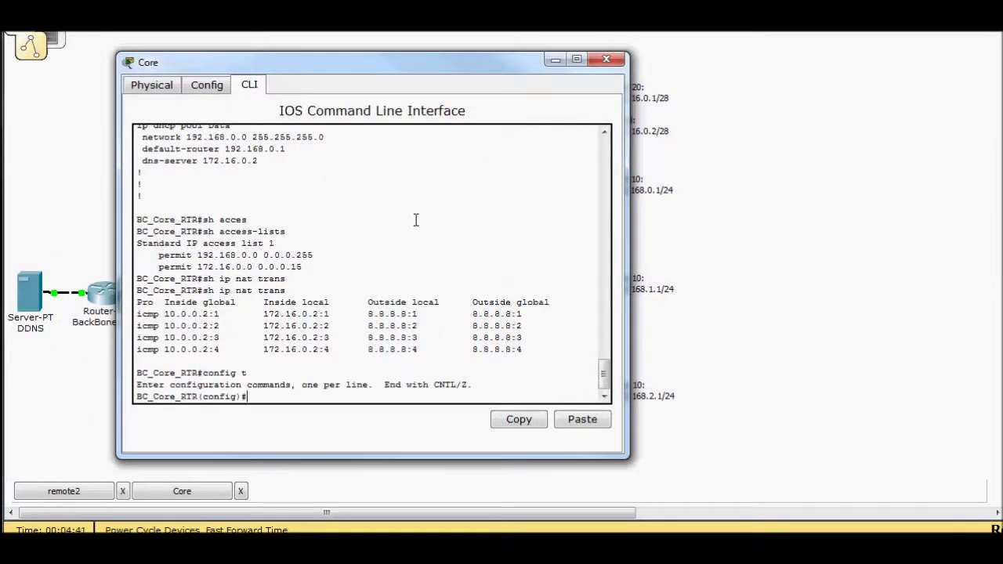
pyautogui.write('ip nat inside source ?sta')
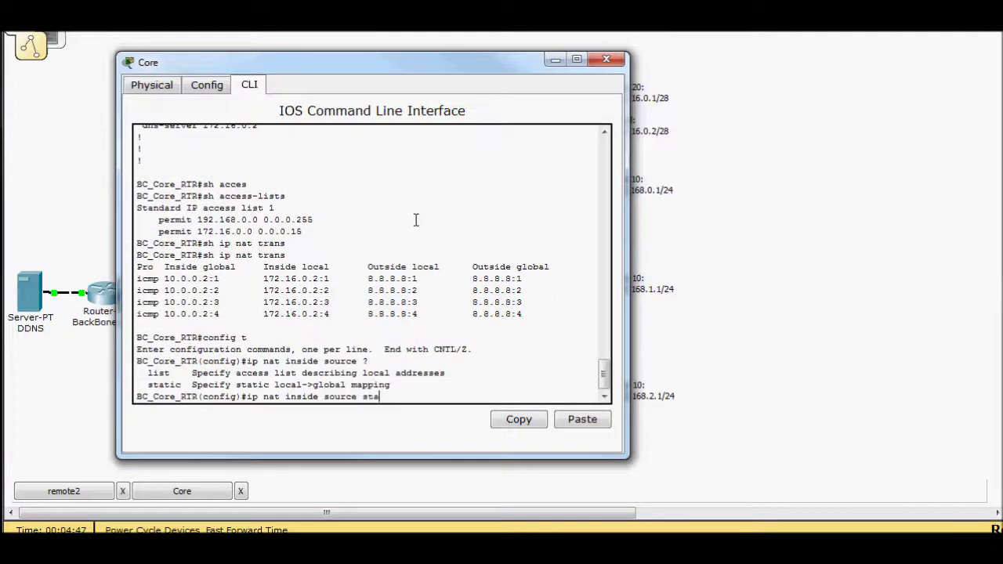
pyautogui.write('tic ?')
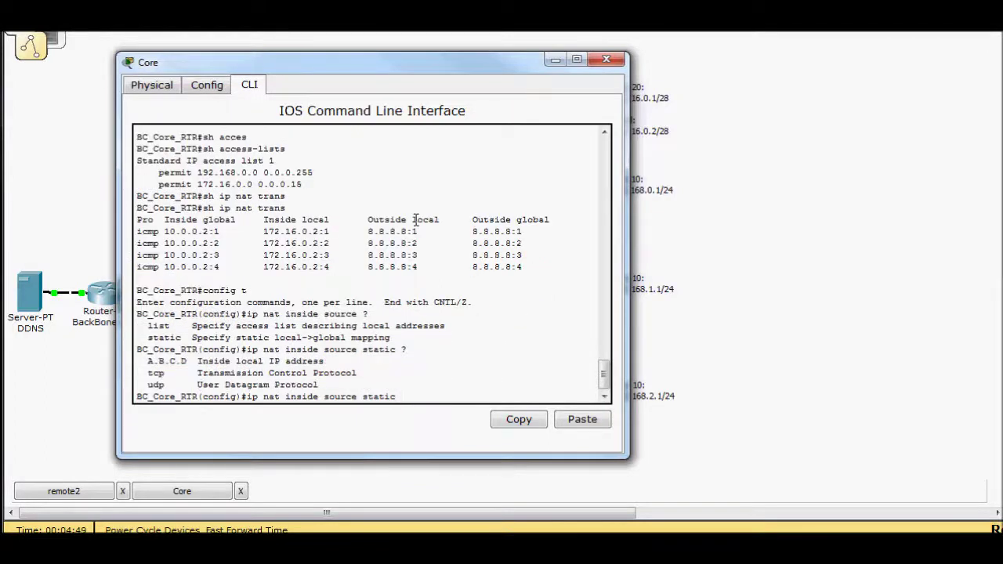
pyautogui.write('tctp')
pyautogui.press('BackSpace')
pyautogui.press('BackSpace')
pyautogui.write('p')
pyautogui.write(' ?')
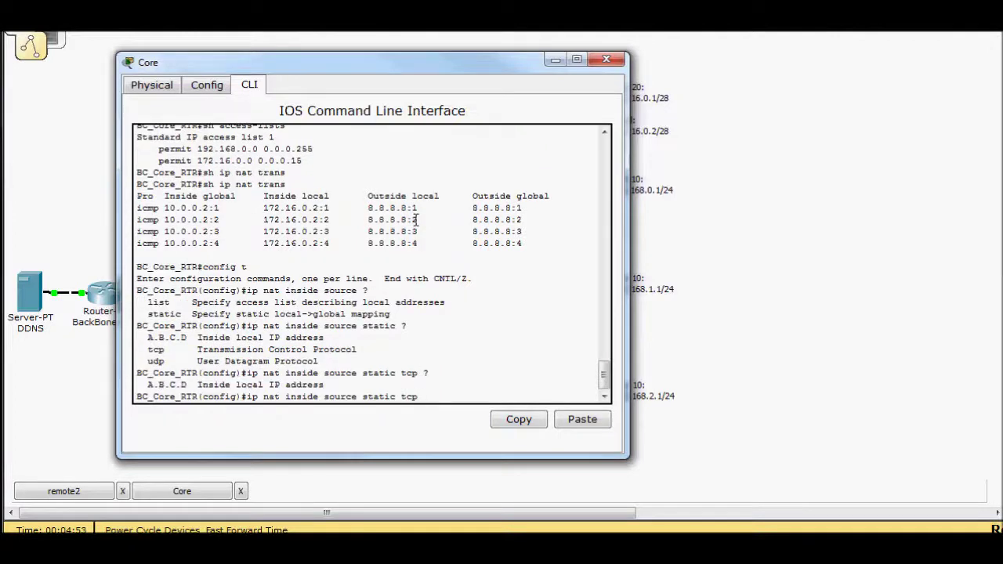
pyautogui.write('172.16.0.2 ?')
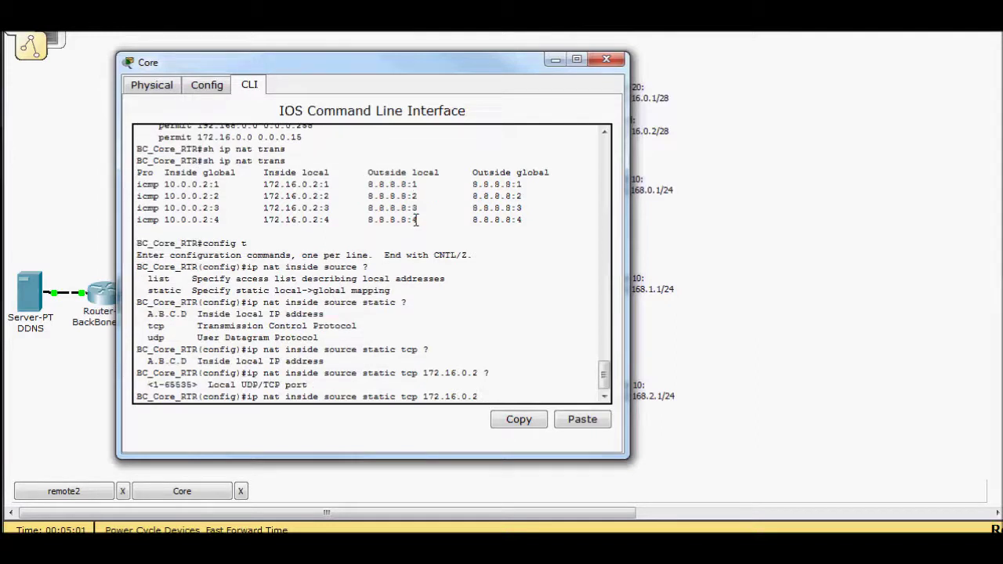
pyautogui.write('25 ?')
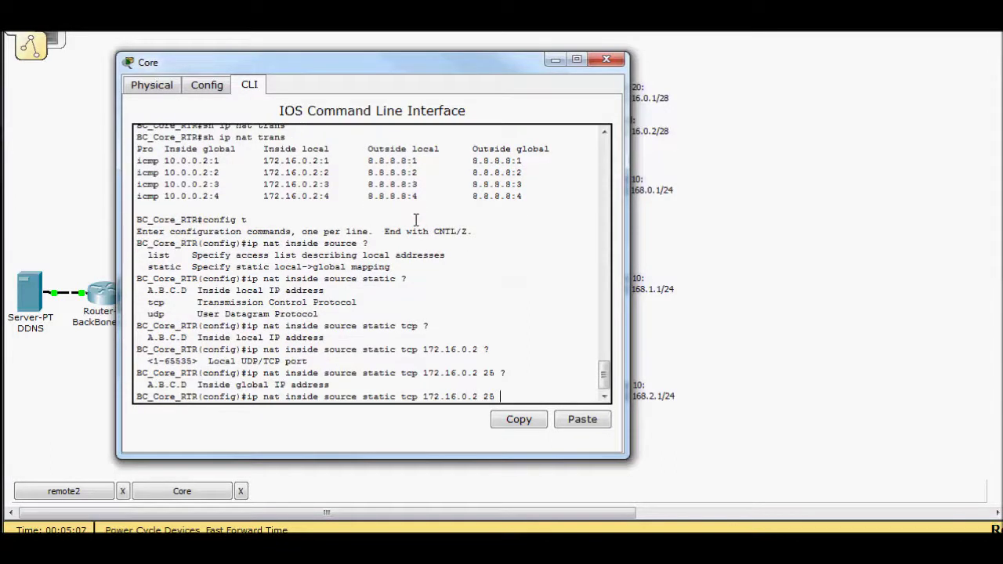
pyautogui.write('10.0.0.2 ?')
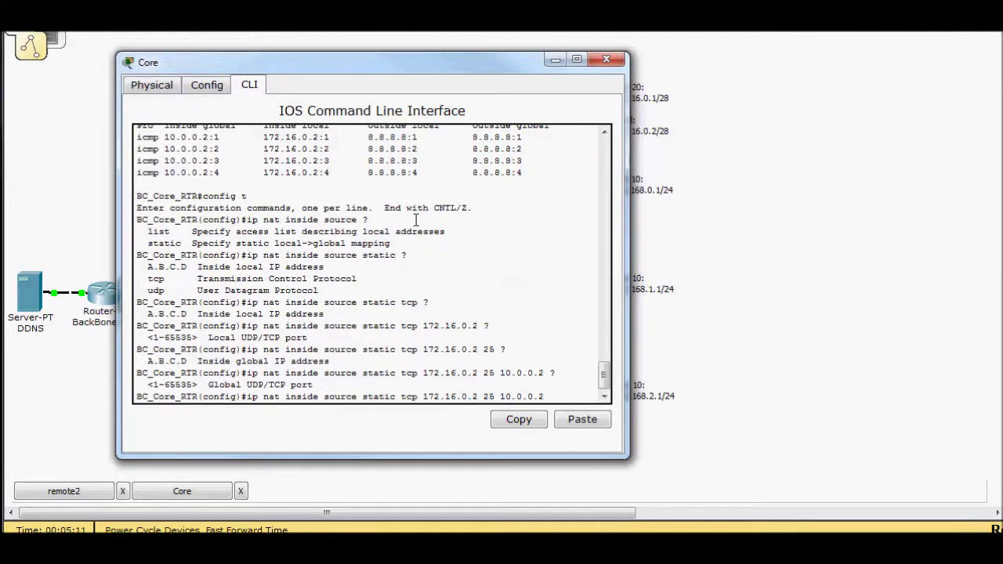
pyautogui.write('24')
pyautogui.press('BackSpace')
pyautogui.write('5')
pyautogui.press('Return')
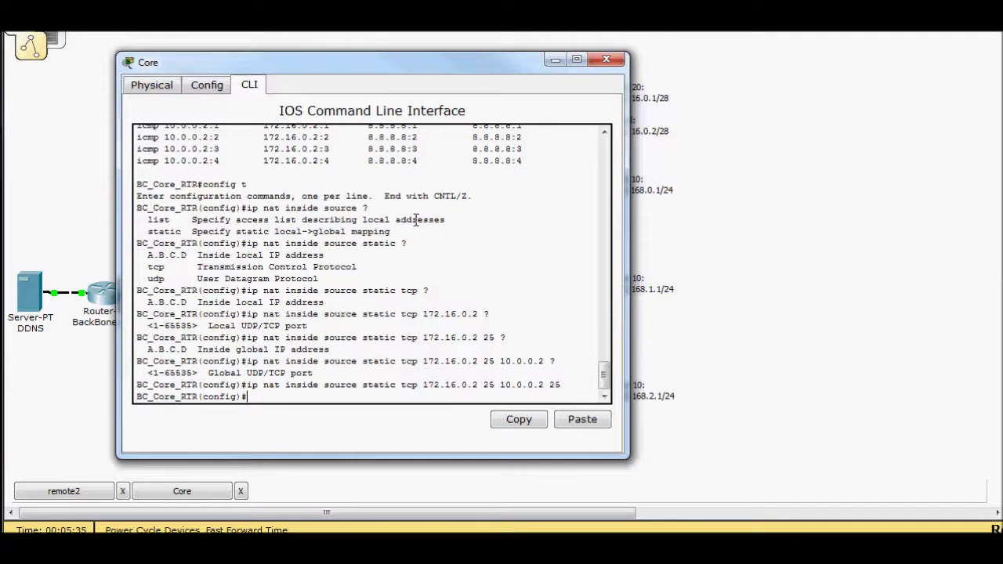
pyautogui.press('Up')
# - Add a static NAT mapping for TCP port 110 from 172.16.0.2 to 10.0.0.2
pyautogui.press('BackSpace')
pyautogui.press('BackSpace')
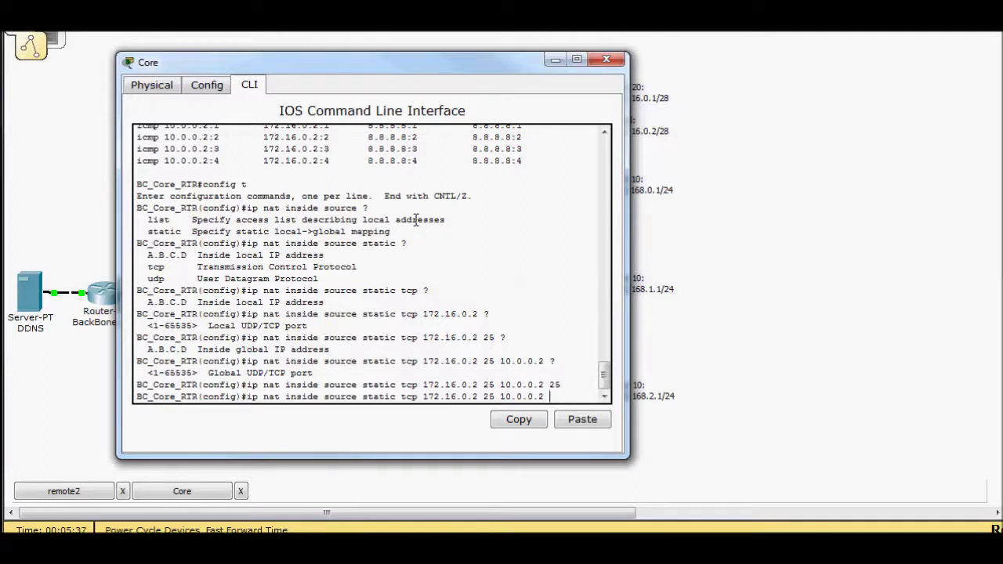
pyautogui.write('110')
pyautogui.press('Left')
pyautogui.press('Left')
pyautogui.press('Left')
pyautogui.press('Left')
pyautogui.press('Left')
pyautogui.press('Left')
pyautogui.press('Left')
pyautogui.press('Left')
pyautogui.press('Left')
pyautogui.press('Left')
pyautogui.press('Left')
pyautogui.press('Left')
pyautogui.press('Left')
pyautogui.press('BackSpace')
pyautogui.press('BackSpace')
pyautogui.write('110')
pyautogui.press('Return')
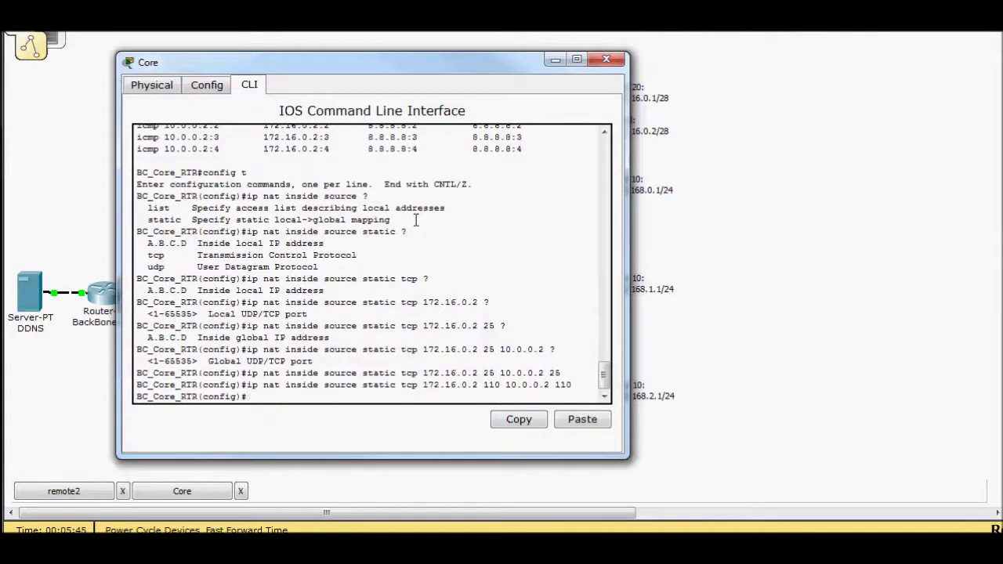
# - Add the same mapping for TCP port 53, then exit configuration mode with 'end'
pyautogui.press('Up')
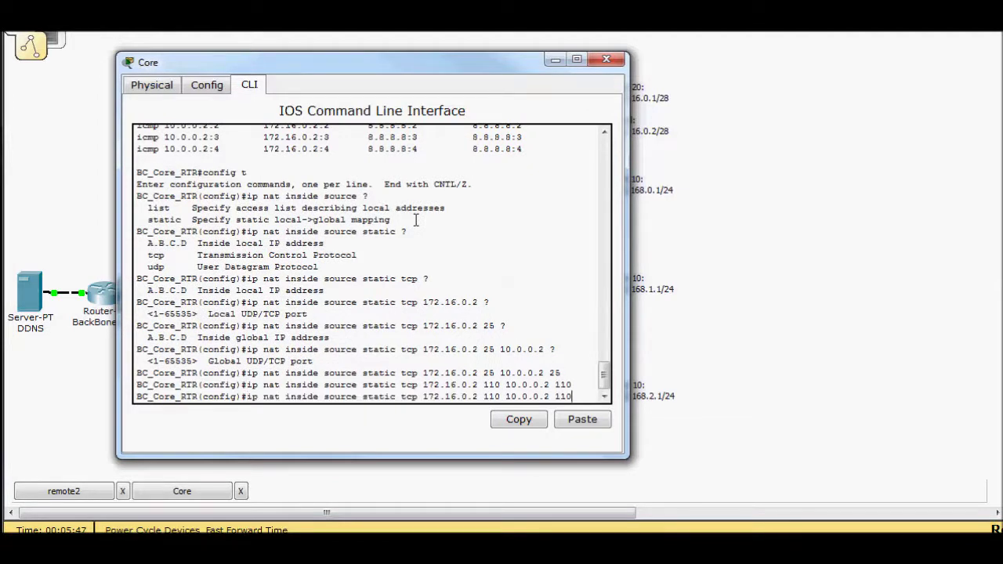
pyautogui.press('BackSpace')
pyautogui.press('BackSpace')
pyautogui.press('BackSpace')
pyautogui.write('53')
pyautogui.press('Right')
pyautogui.press('Right')
pyautogui.press('Right')
pyautogui.press('BackSpace')
pyautogui.press('BackSpace')
pyautogui.press('BackSpace')
pyautogui.write('53')
pyautogui.press('Return')
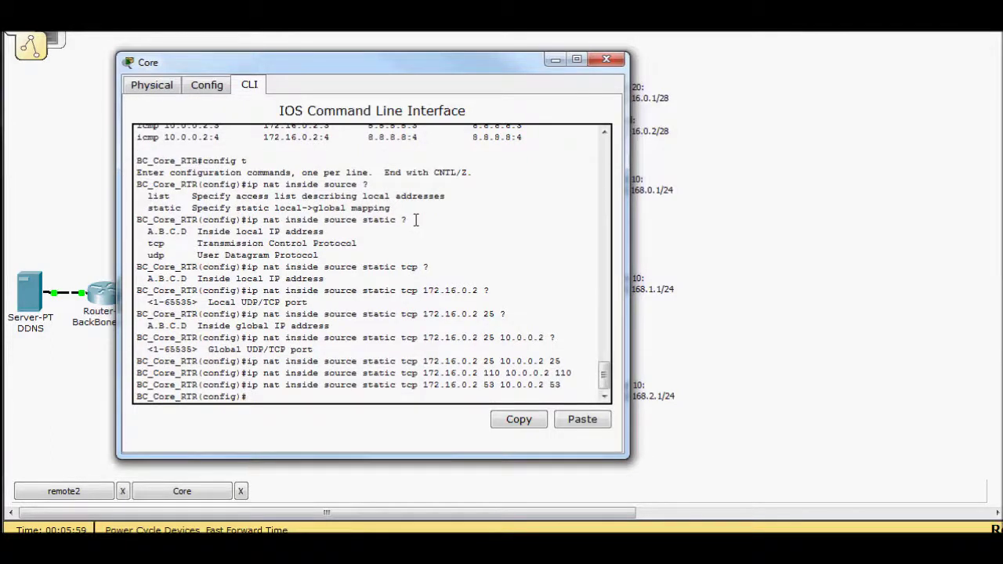
pyautogui.write('end')
pyautogui.press('Return')
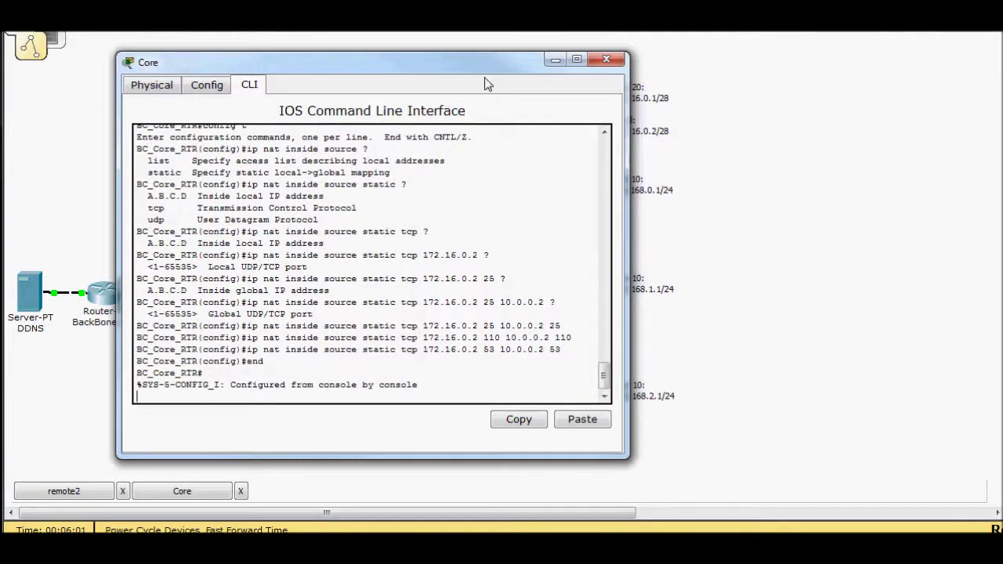
# - Send remote2's composed test mail to remote1 and close remote2's mail client and window
pyautogui.click(606, 60)
pyautogui.click(592, 400)
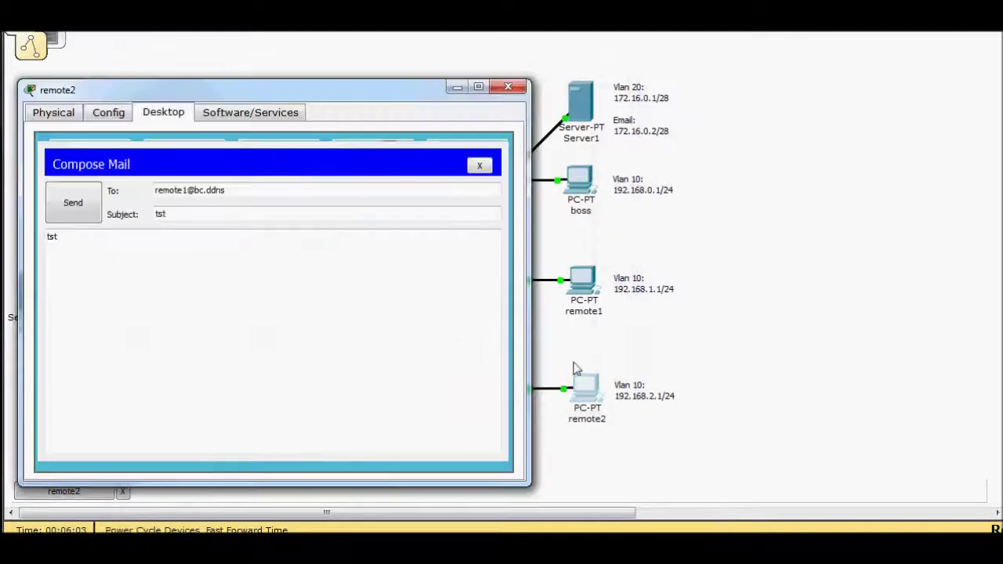
pyautogui.click(73, 205)
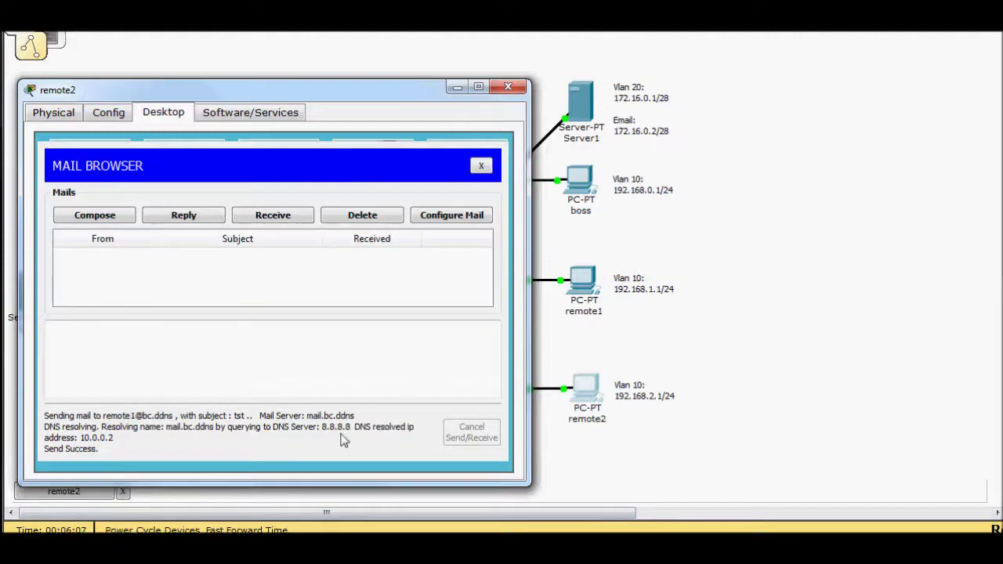
pyautogui.click(481, 165)
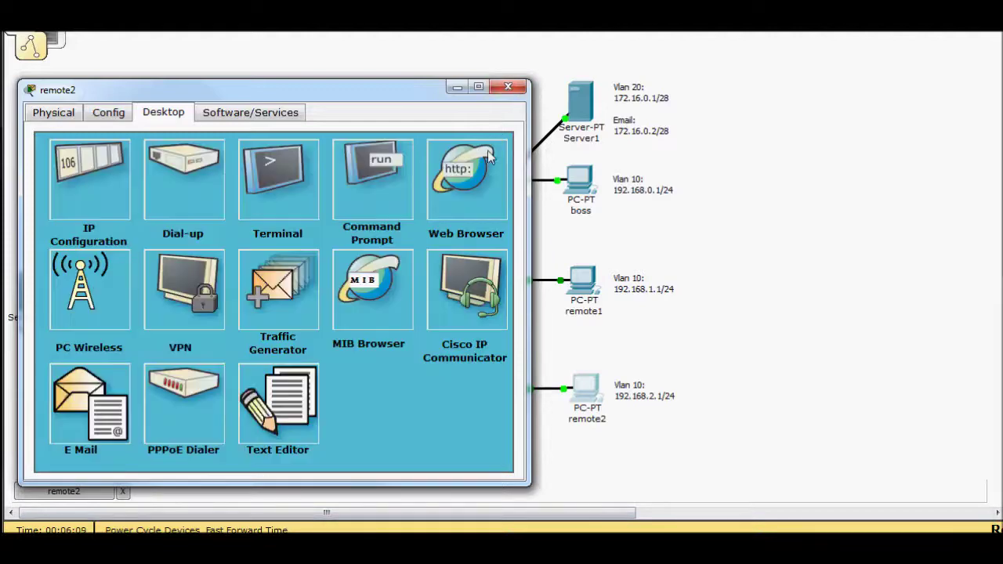
pyautogui.click(508, 86)
# - Try receiving mail in remote1's E Mail client, cancelling the stalled Send/Receive twice
pyautogui.click(578, 278)
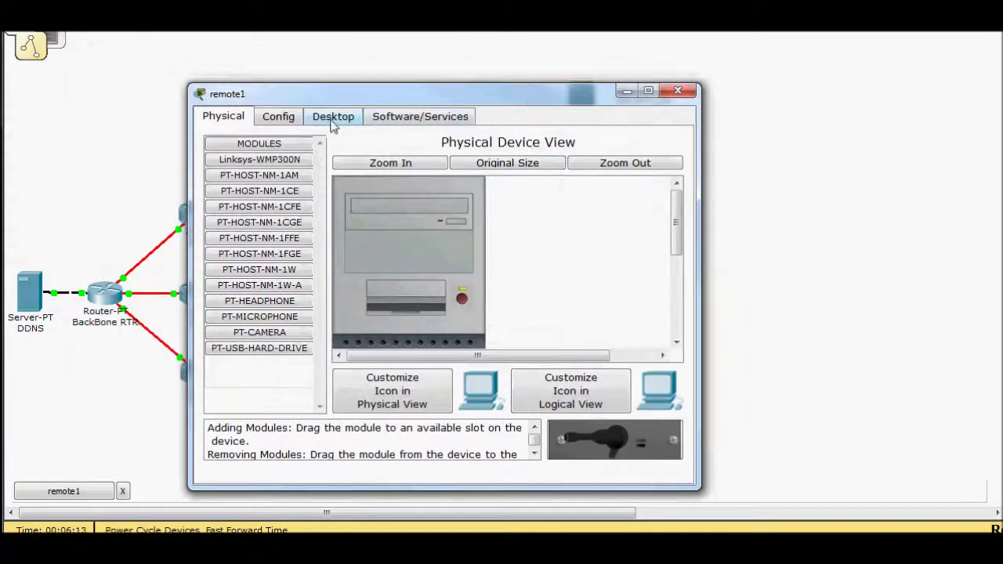
pyautogui.click(331, 122)
pyautogui.click(255, 416)
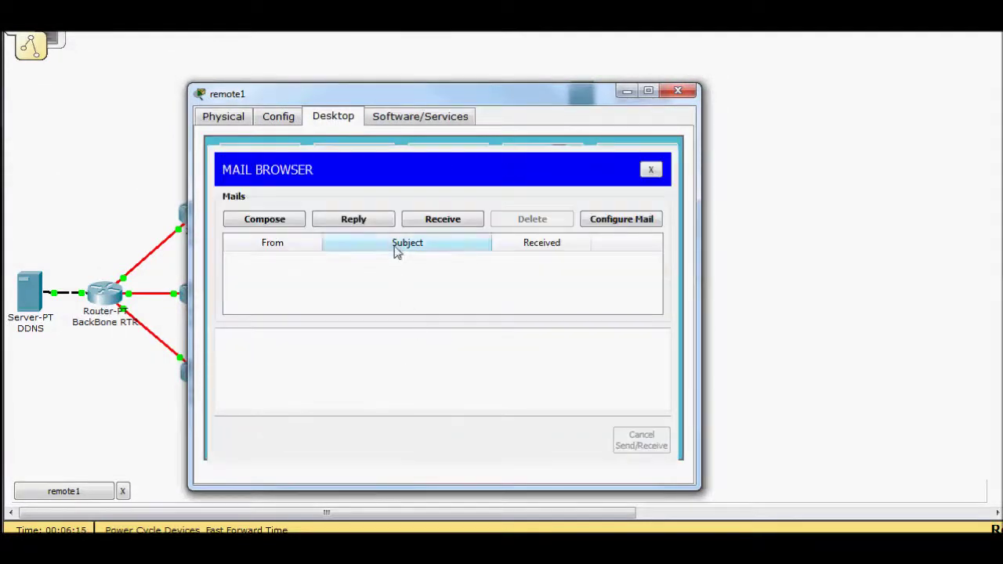
pyautogui.click(456, 224)
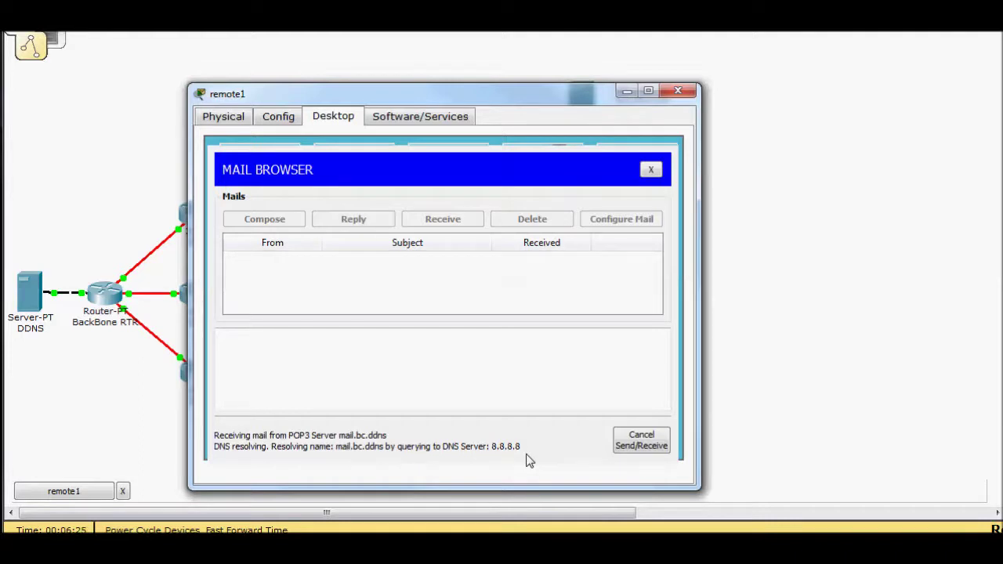
pyautogui.click(641, 442)
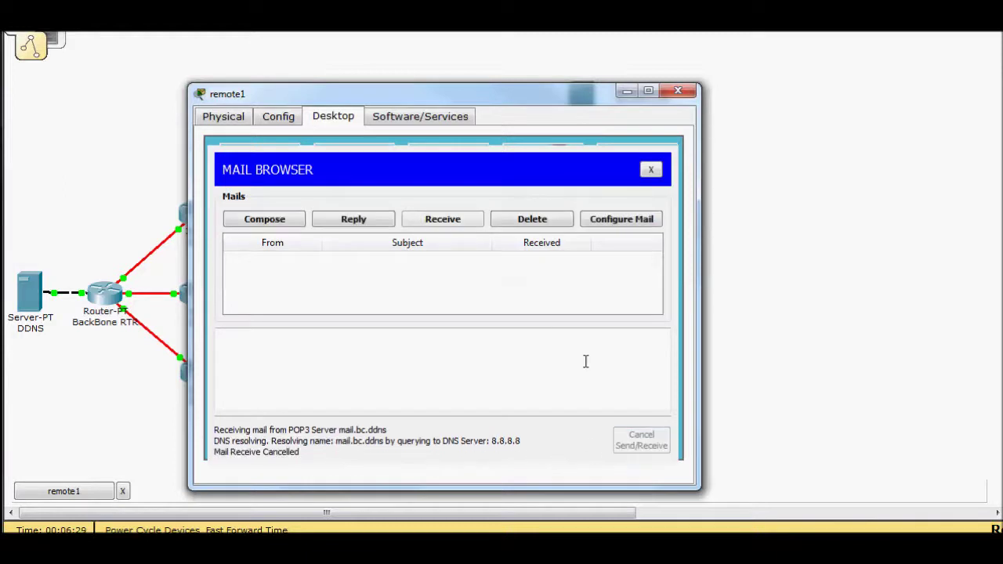
pyautogui.click(459, 222)
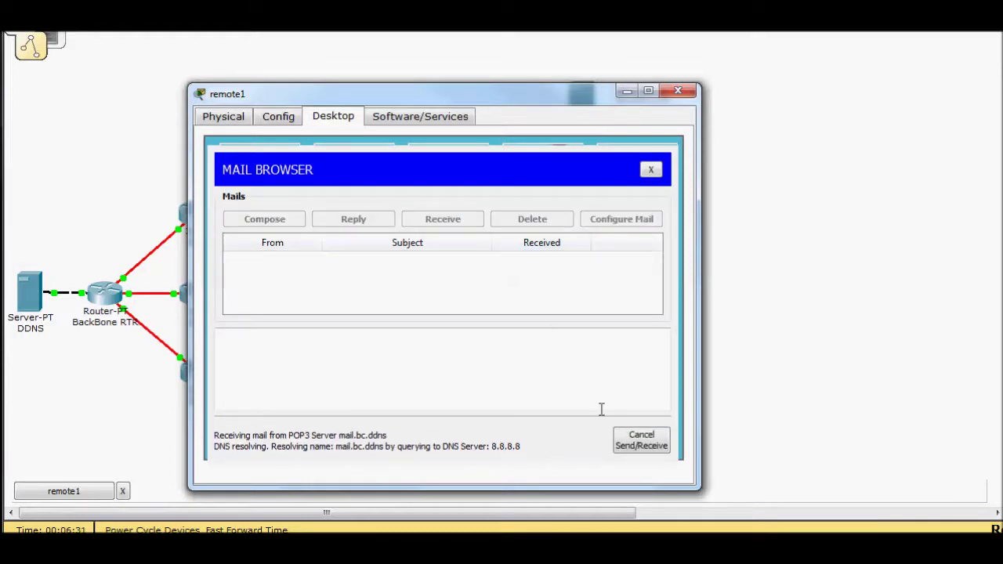
pyautogui.click(655, 444)
# - Ping mail.bc.ddns from remote1's Command Prompt to confirm it resolves to 10.0.0.2
pyautogui.click(651, 169)
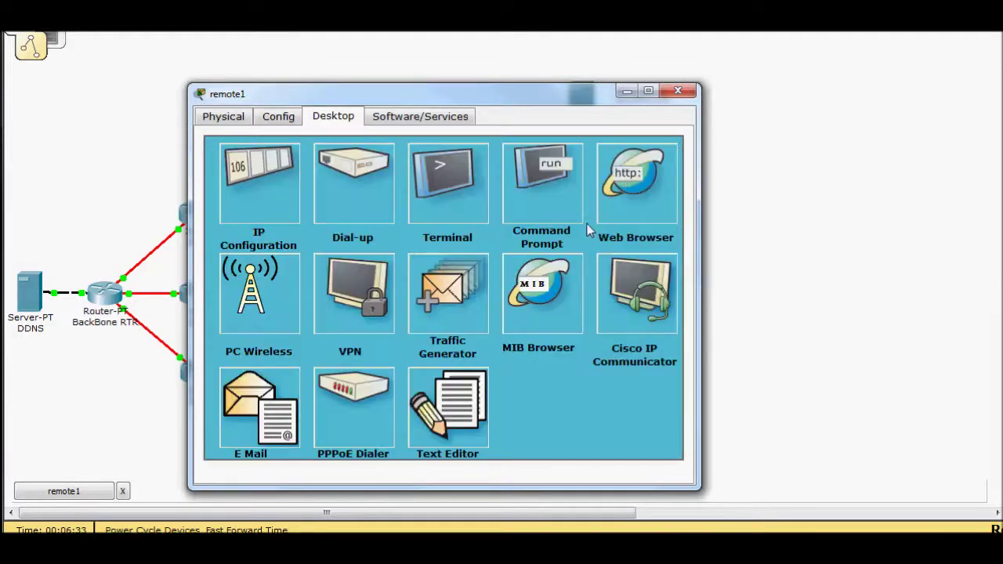
pyautogui.click(545, 199)
pyautogui.write('ping')
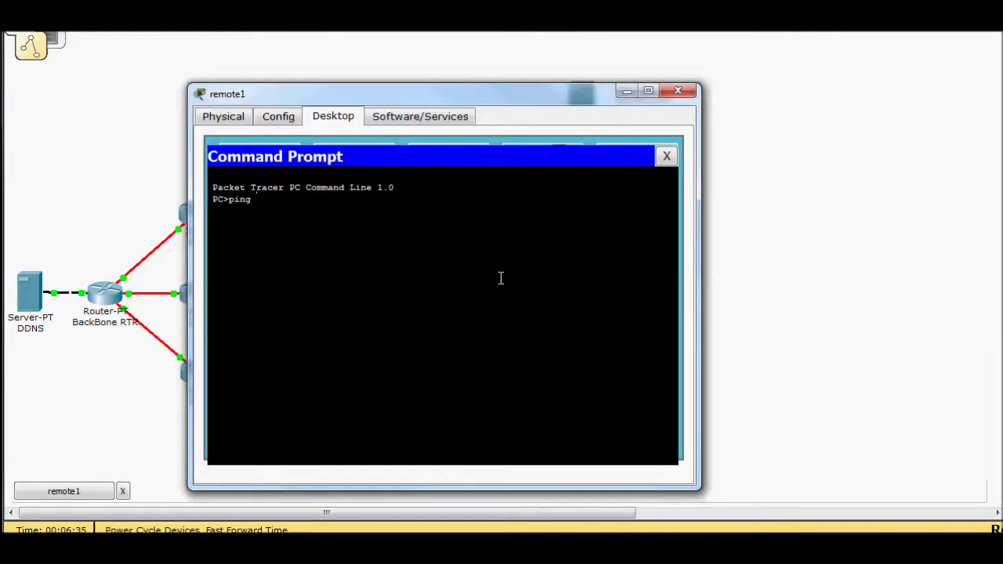
pyautogui.write(' mail.bc.ddns')
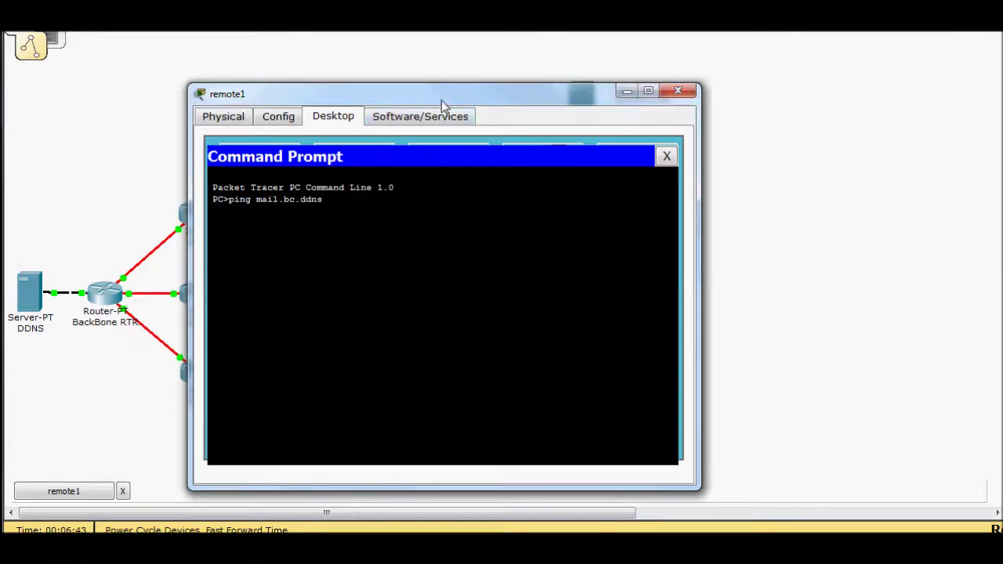
pyautogui.moveTo(444, 102); pyautogui.dragTo(505, 105)
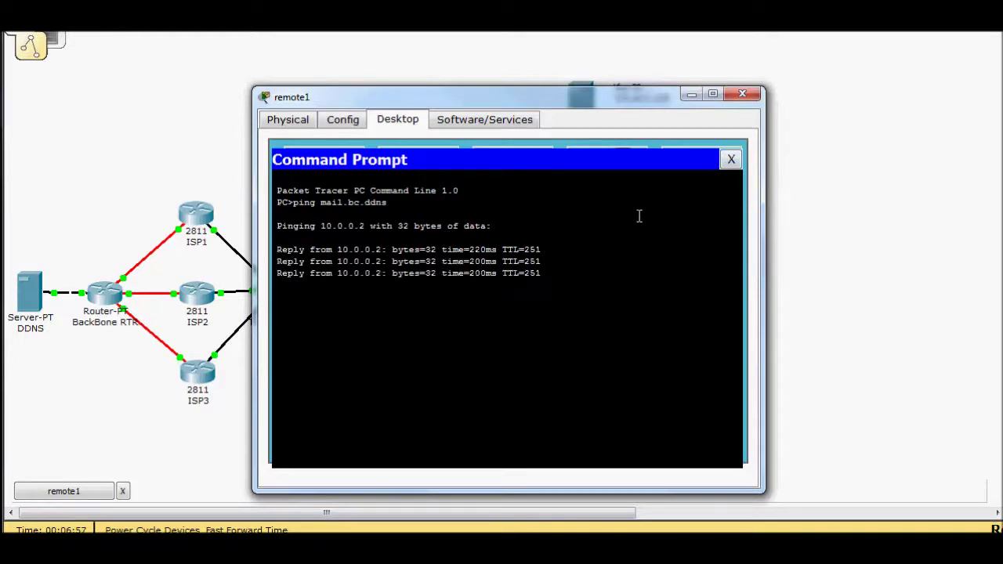
# - Receive and read remote2's 'tst' mail in remote1's E Mail, then close remote1's windows
pyautogui.click(730, 160)
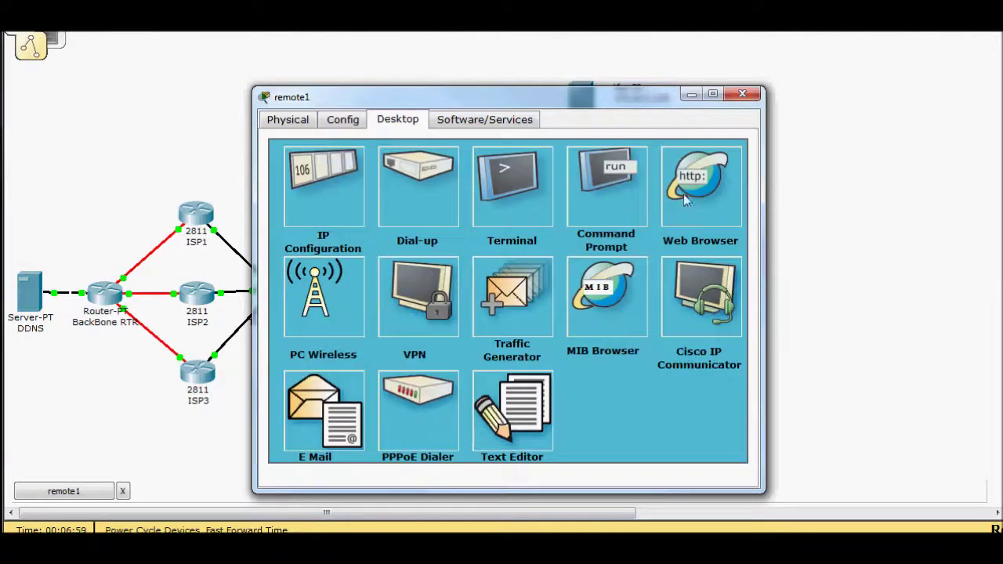
pyautogui.click(314, 417)
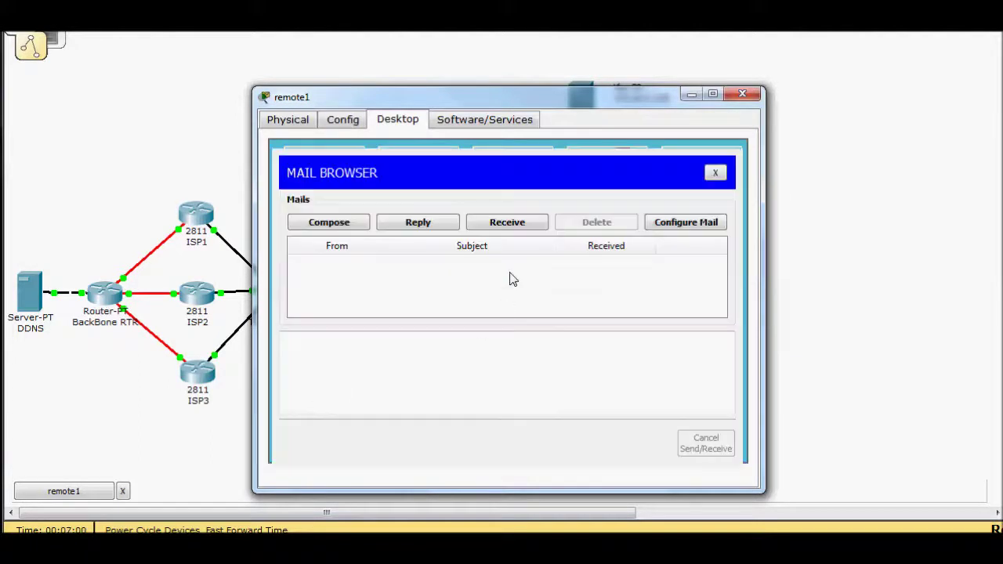
pyautogui.click(515, 225)
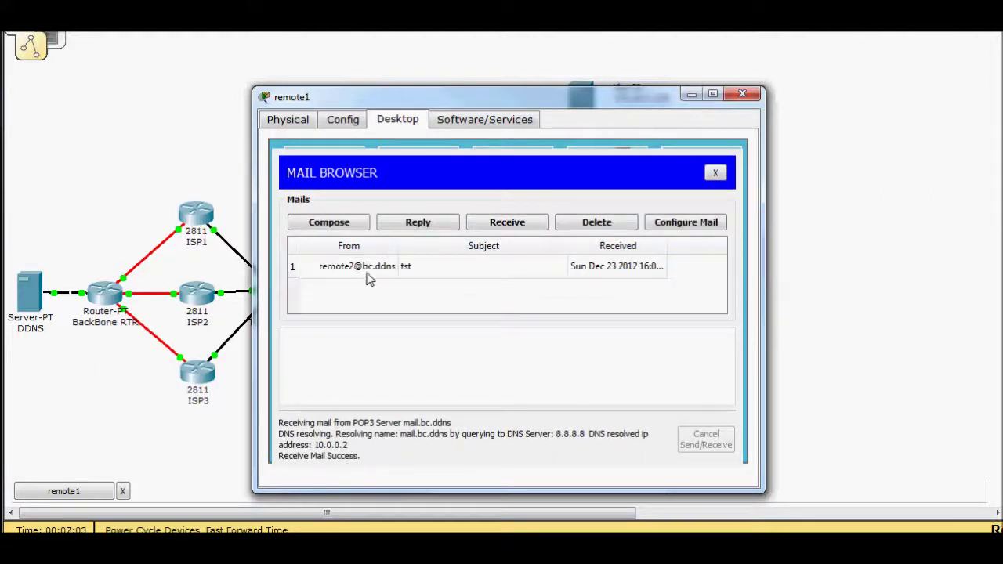
pyautogui.click(367, 270)
pyautogui.doubleClick(366, 270)
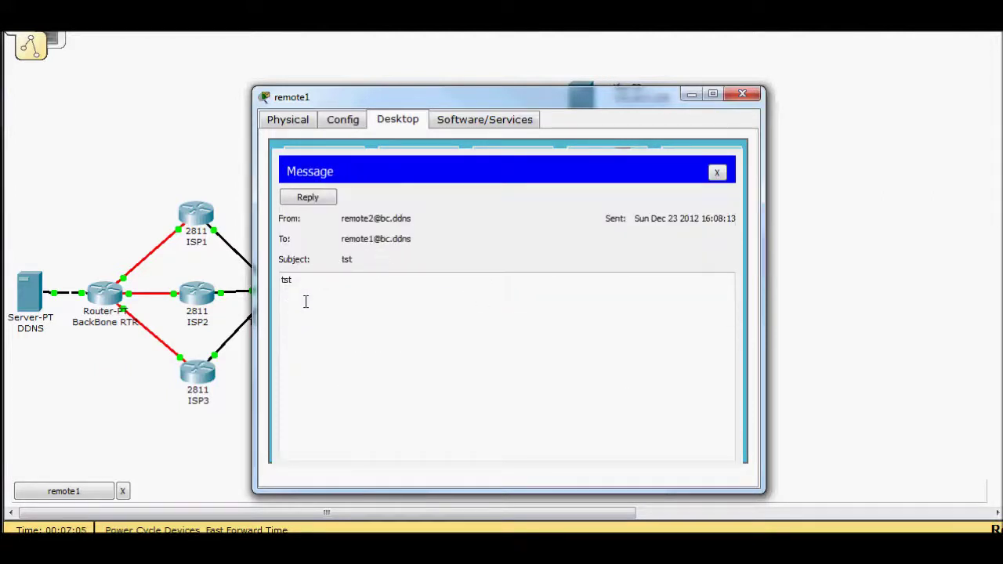
pyautogui.click(716, 172)
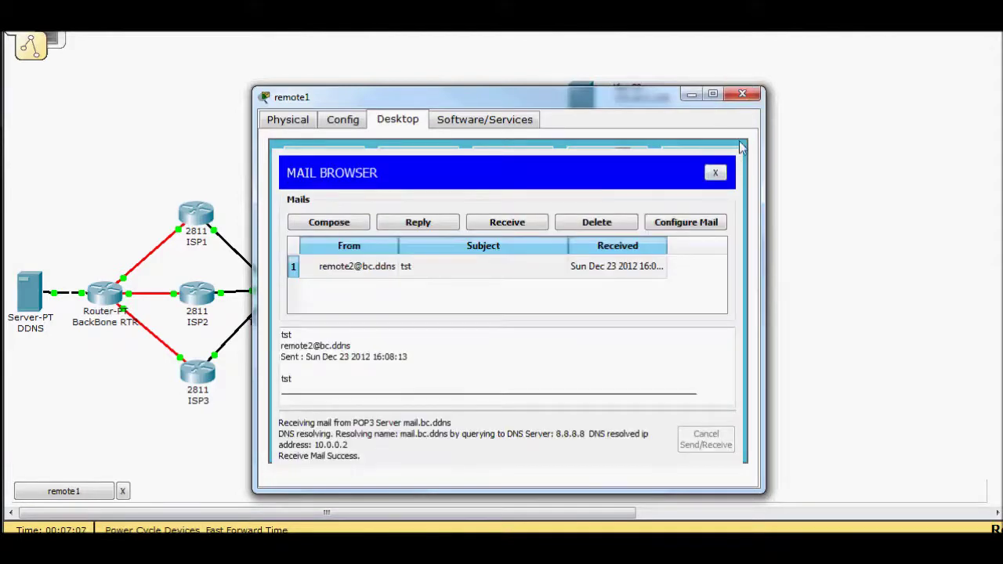
pyautogui.click(712, 171)
pyautogui.click(742, 94)
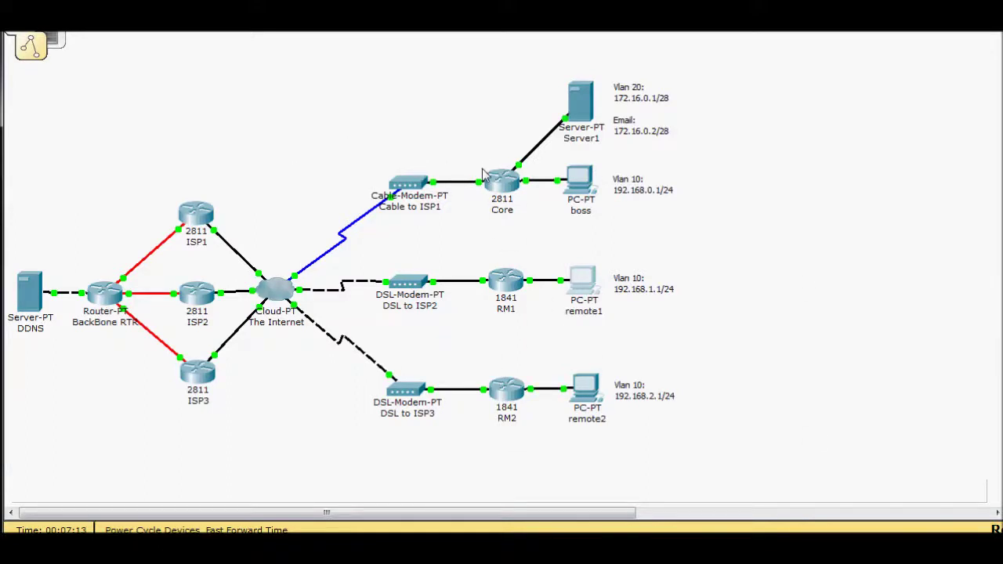
pyautogui.moveTo(483, 177)
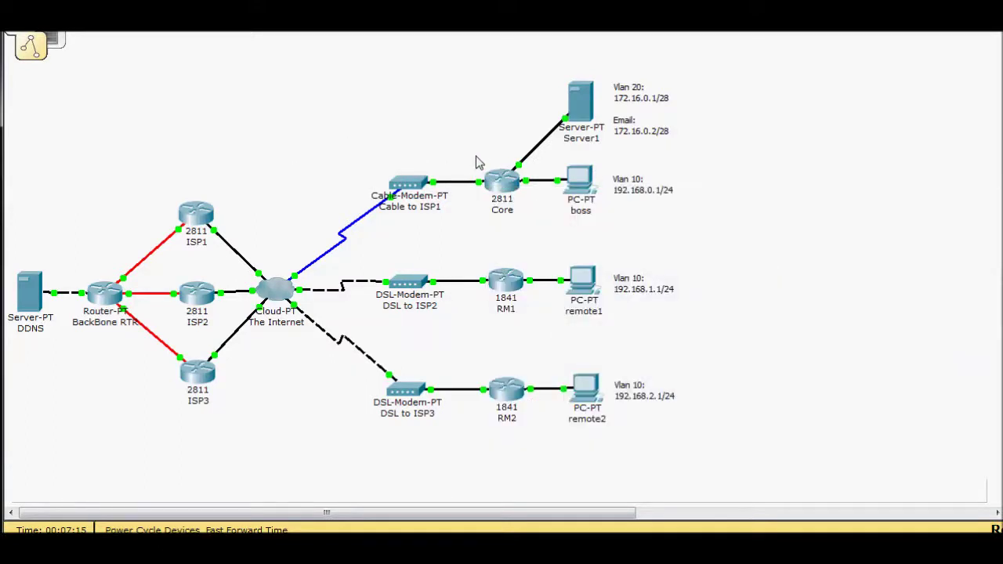